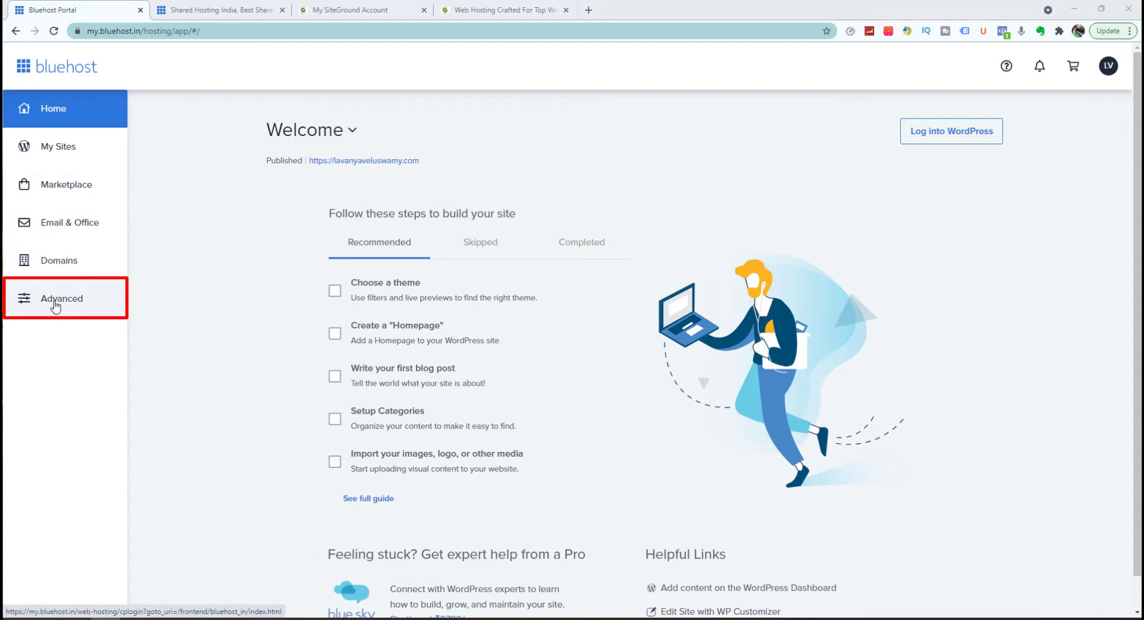
Step: Open cPanel from Bluehost and bring up its Email Accounts list for the site's domain
click(56, 304)
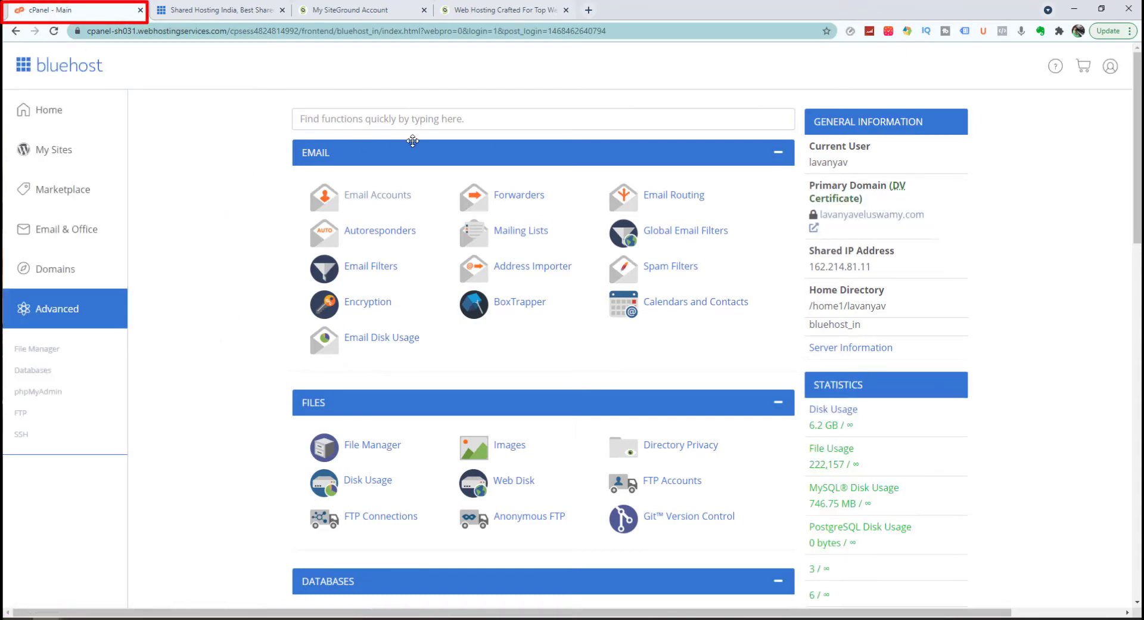
click(392, 206)
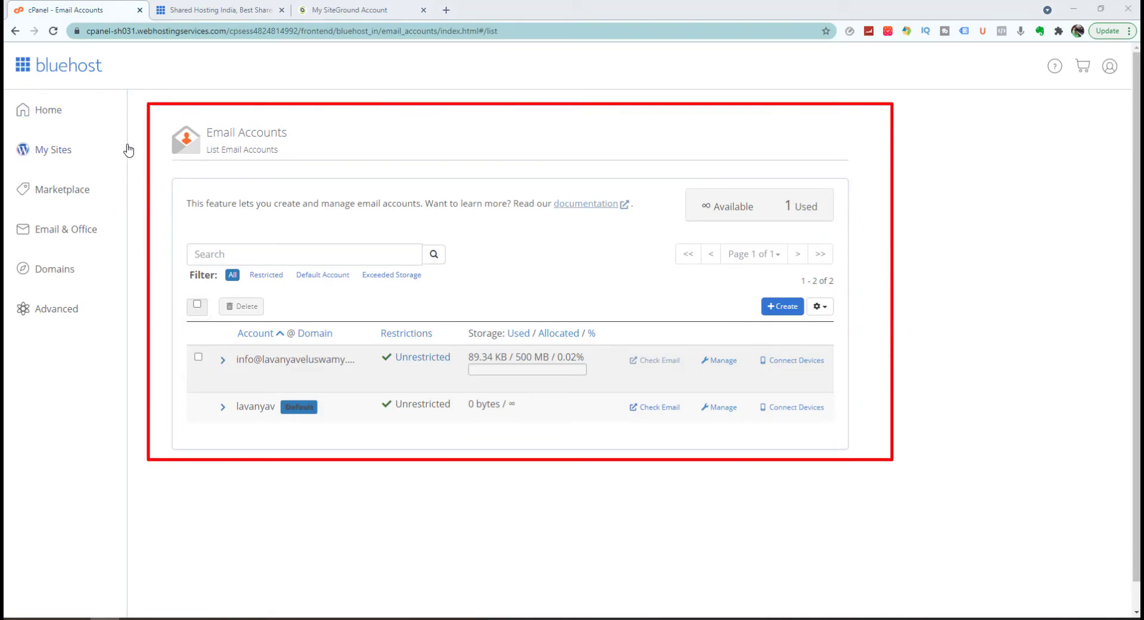
click(185, 11)
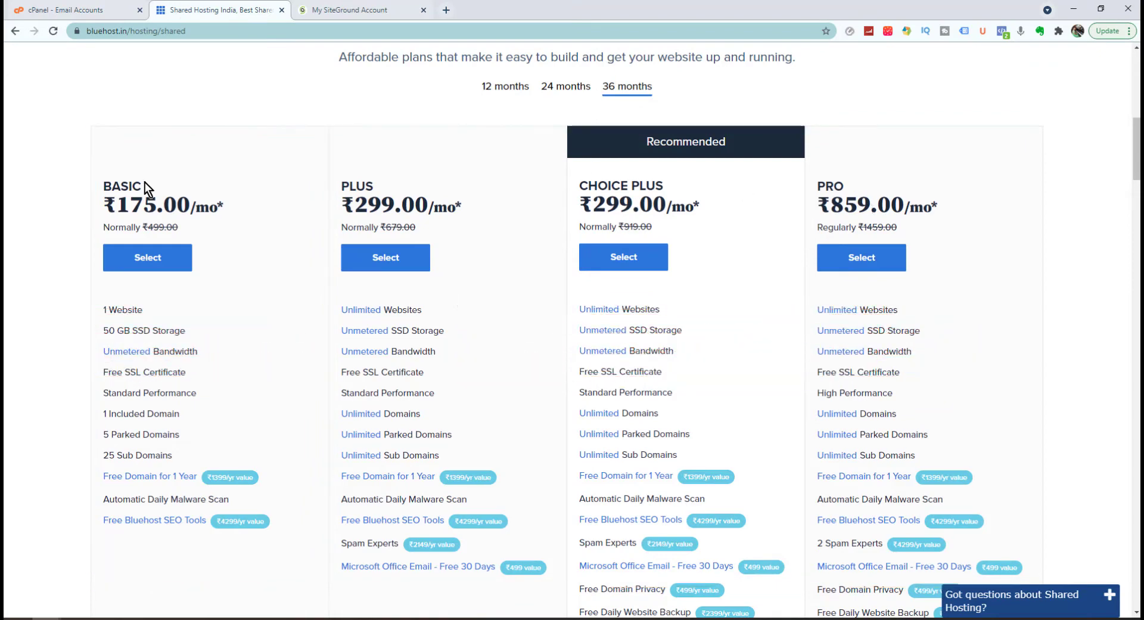
key(ctrl+shift+Tab)
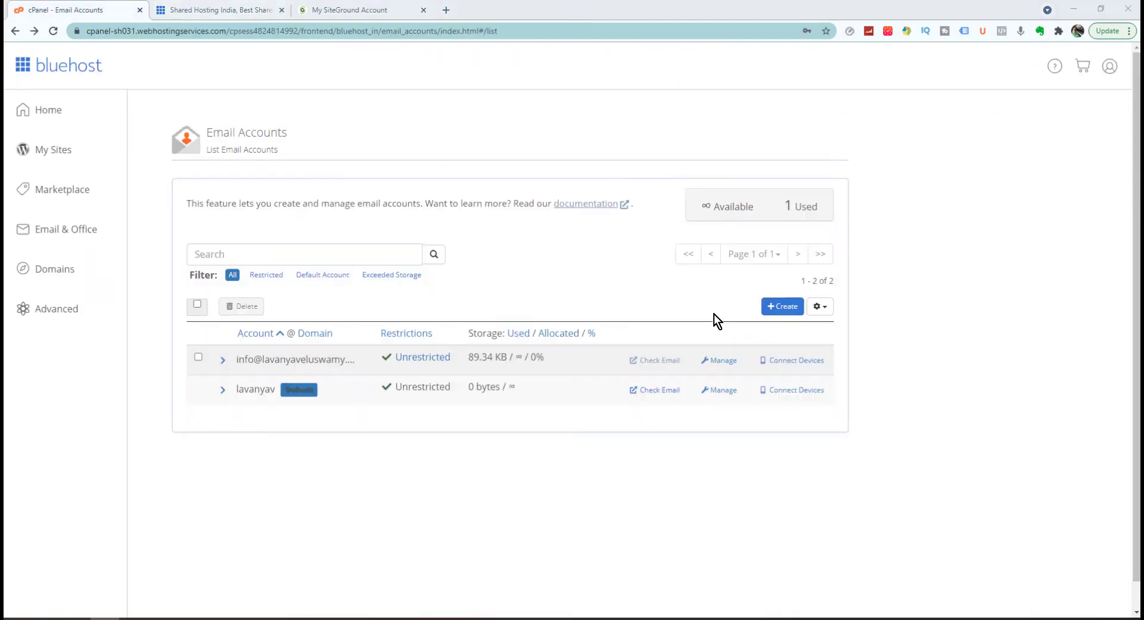
Step: Fill in a new email account on the site's domain with username 'support' and a password
click(783, 309)
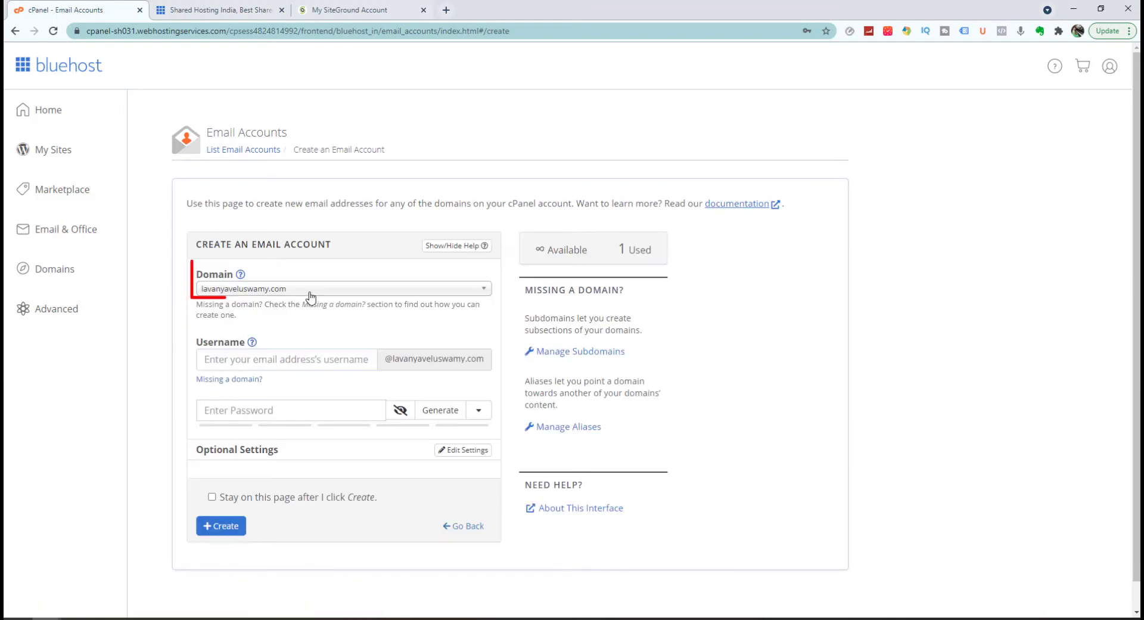
click(358, 291)
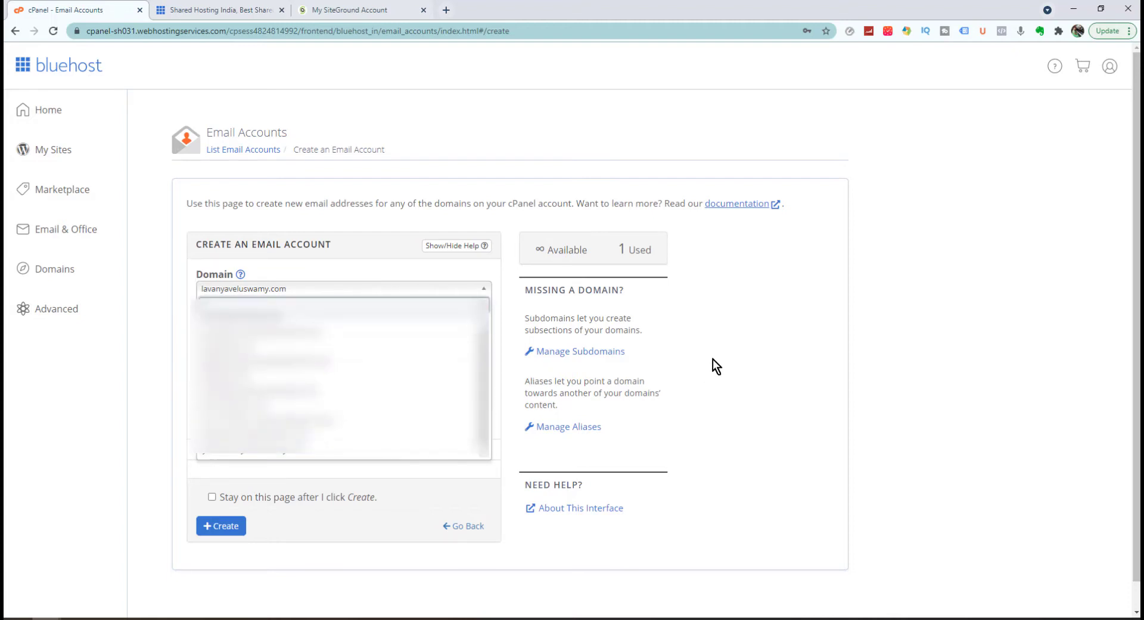
click(506, 336)
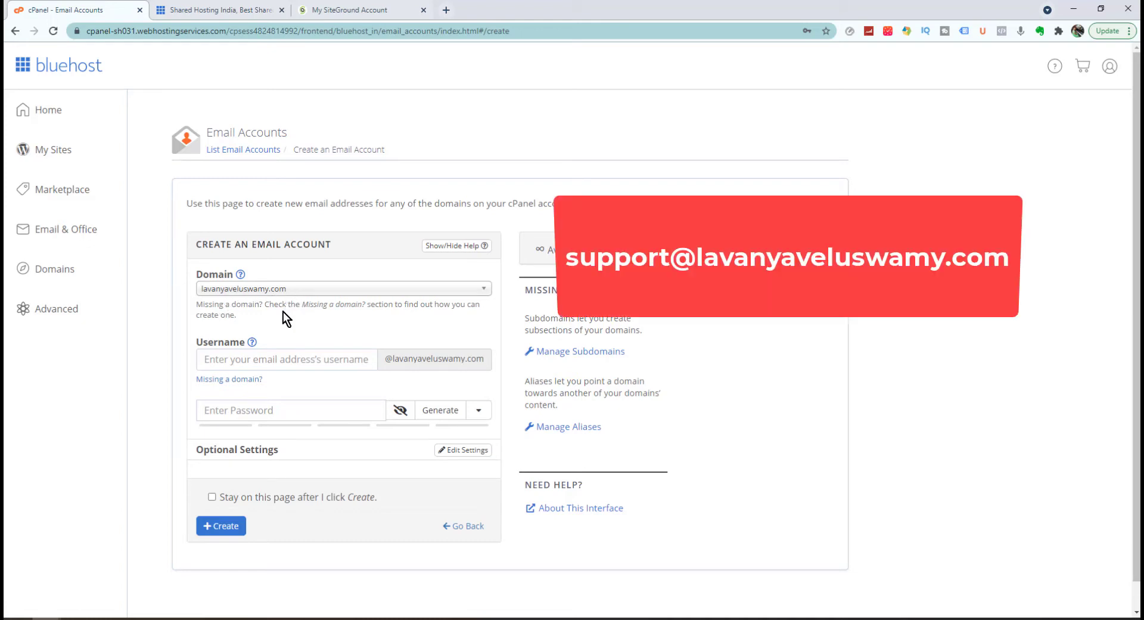
click(310, 360)
text(support)
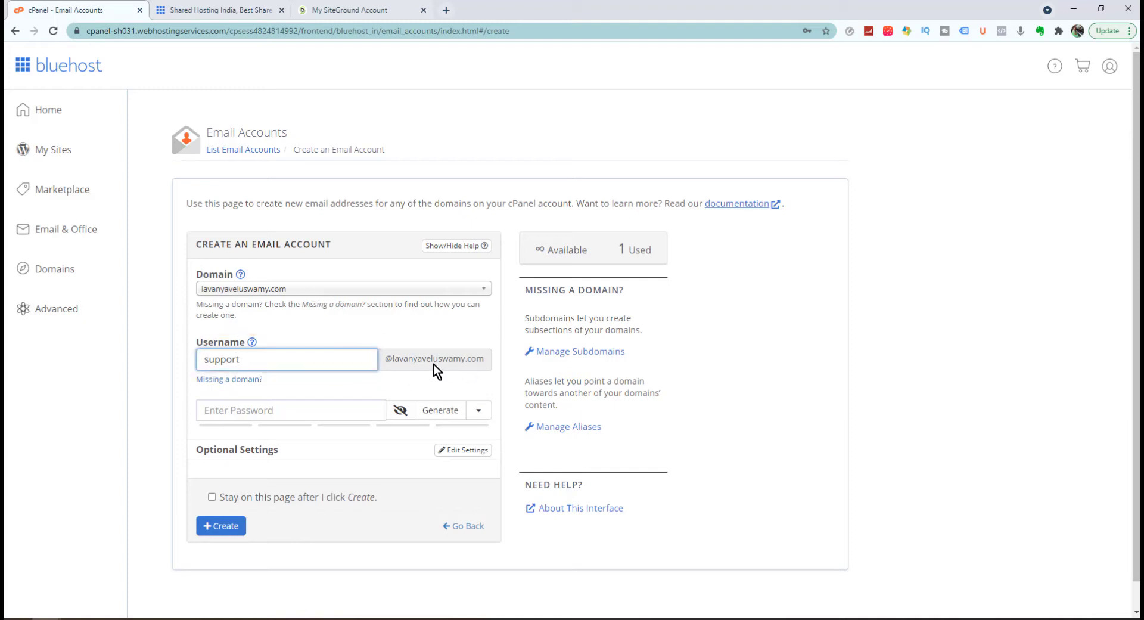
click(269, 408)
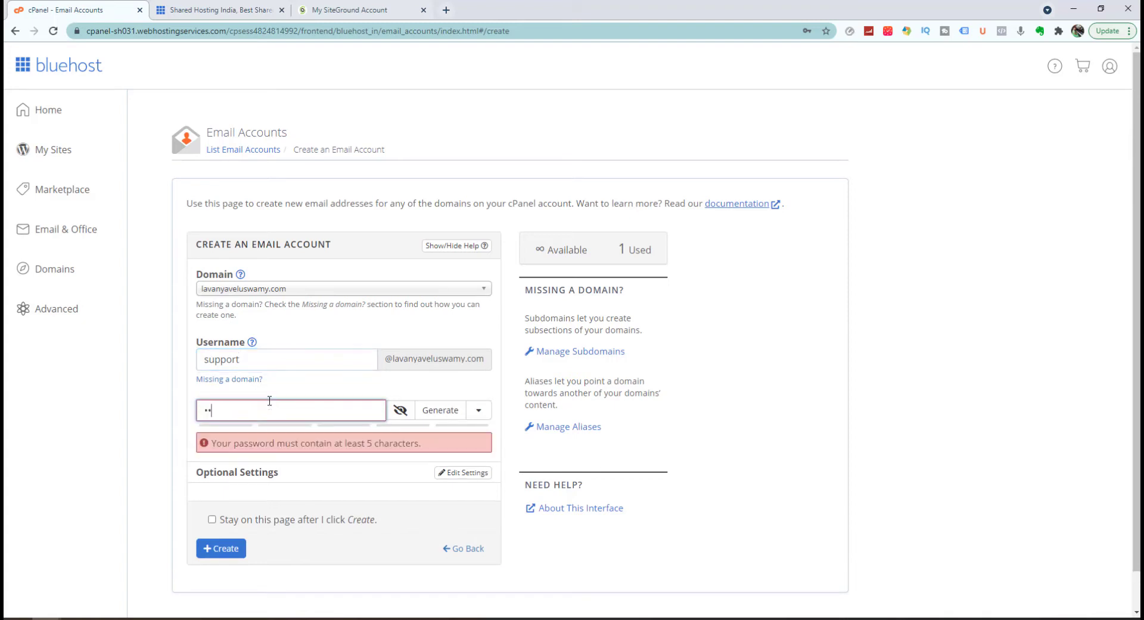
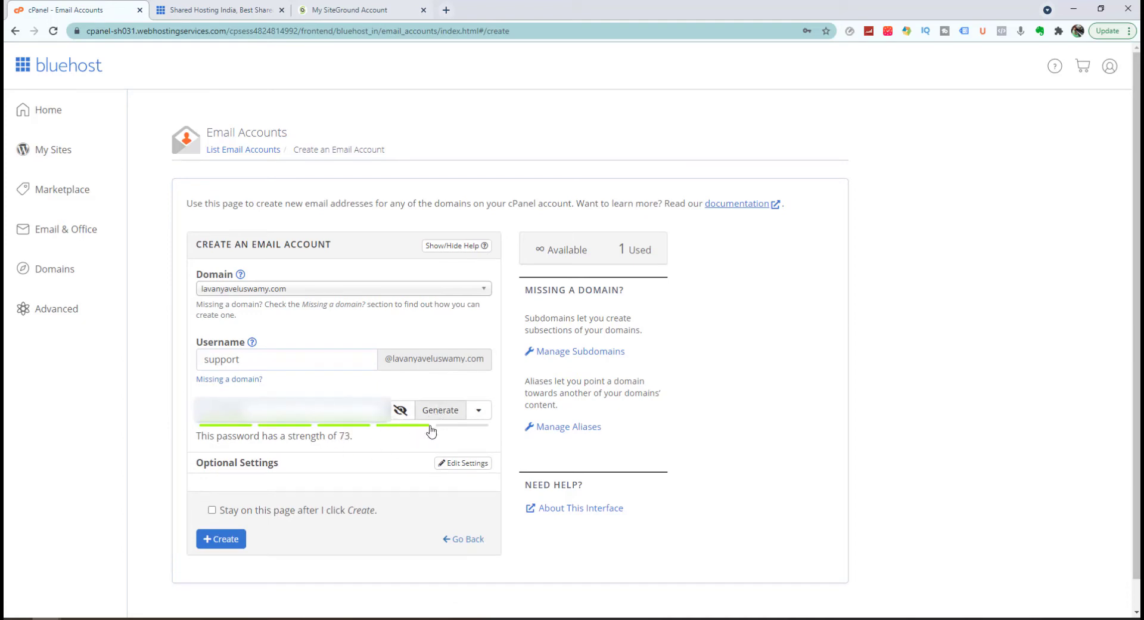
click(224, 541)
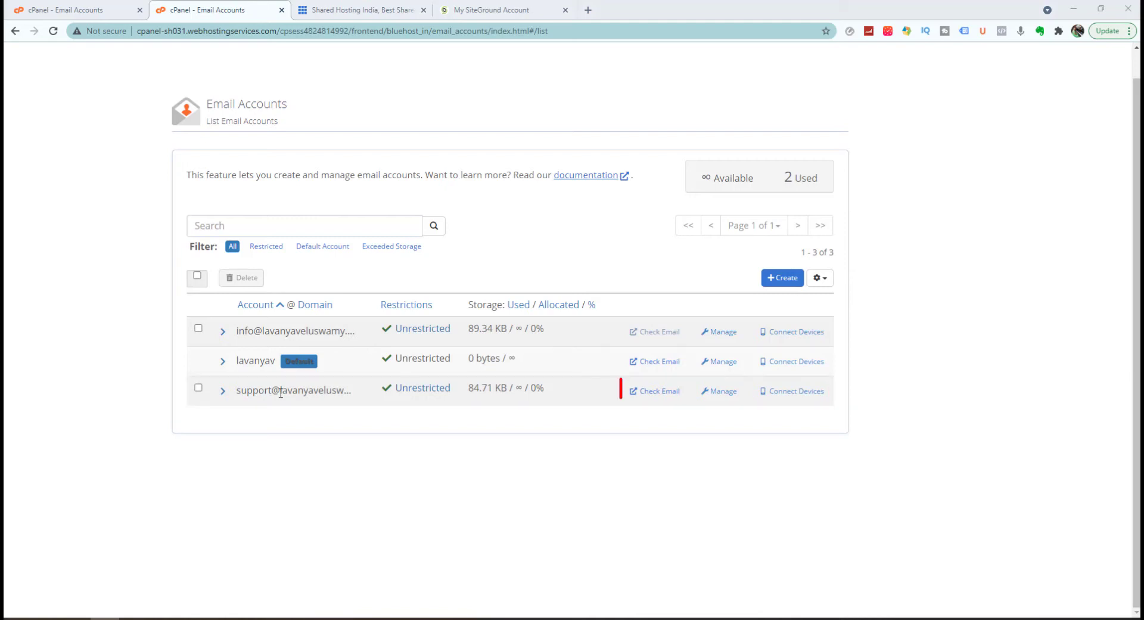
Step: Open webmail for the newly created support account
click(659, 399)
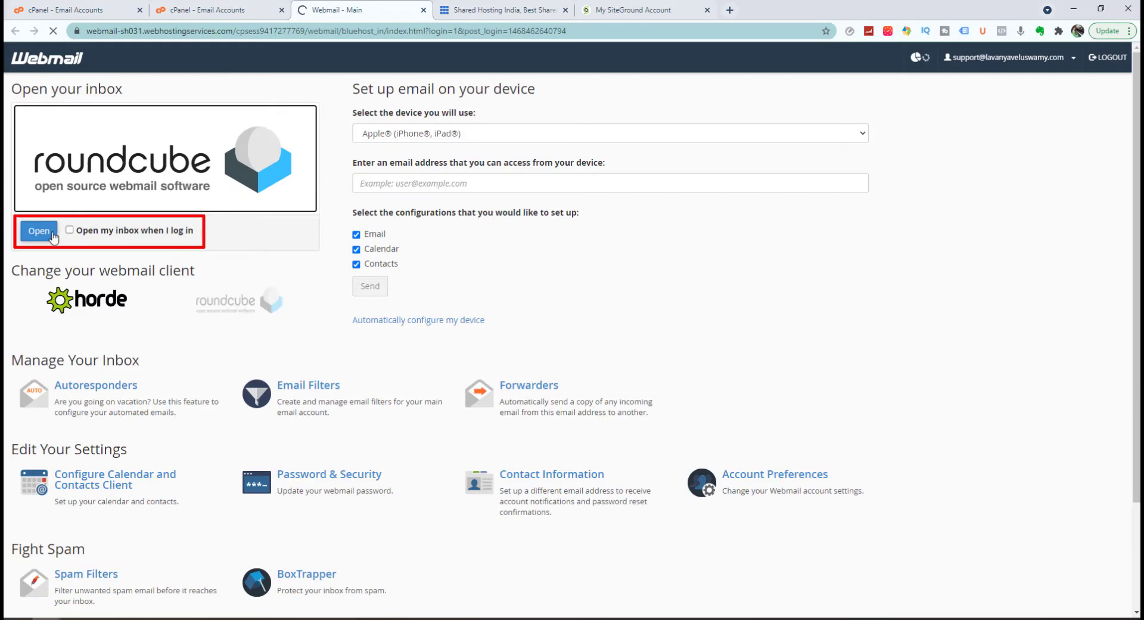
Step: Read the SSL/TLS server settings in the support inbox's client configuration email, then return to cPanel
click(39, 231)
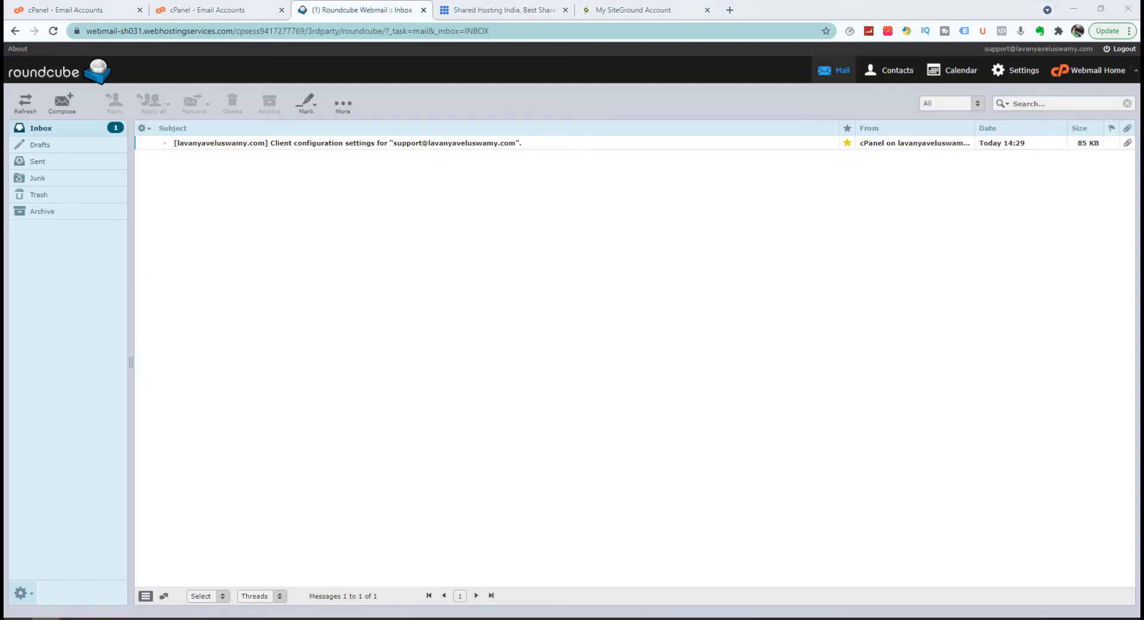
click(286, 147)
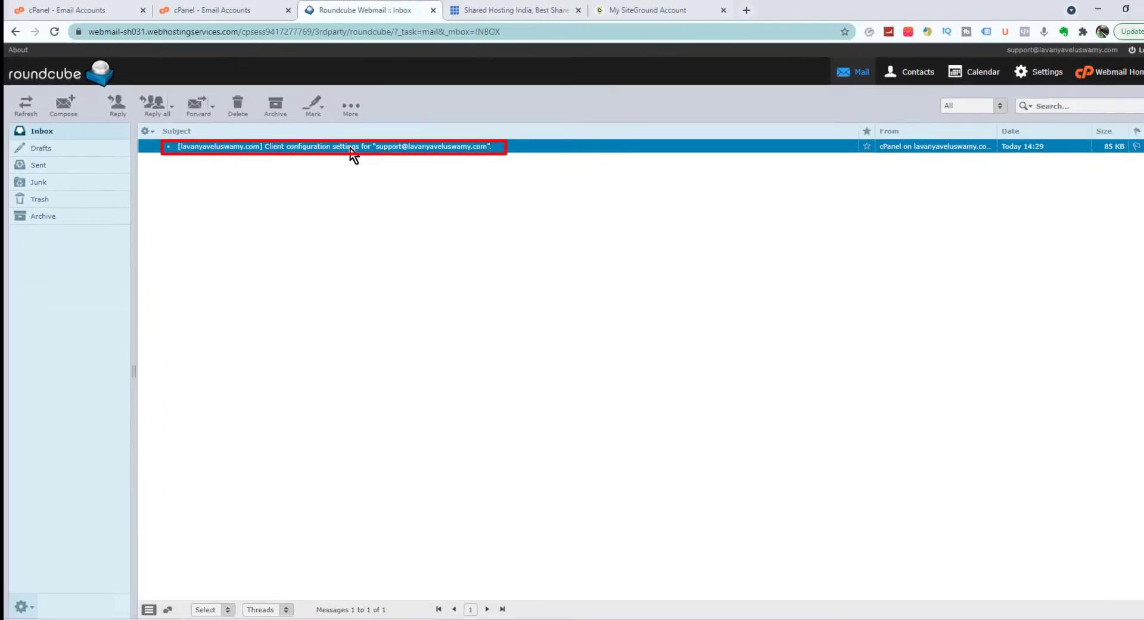
double_click(609, 256)
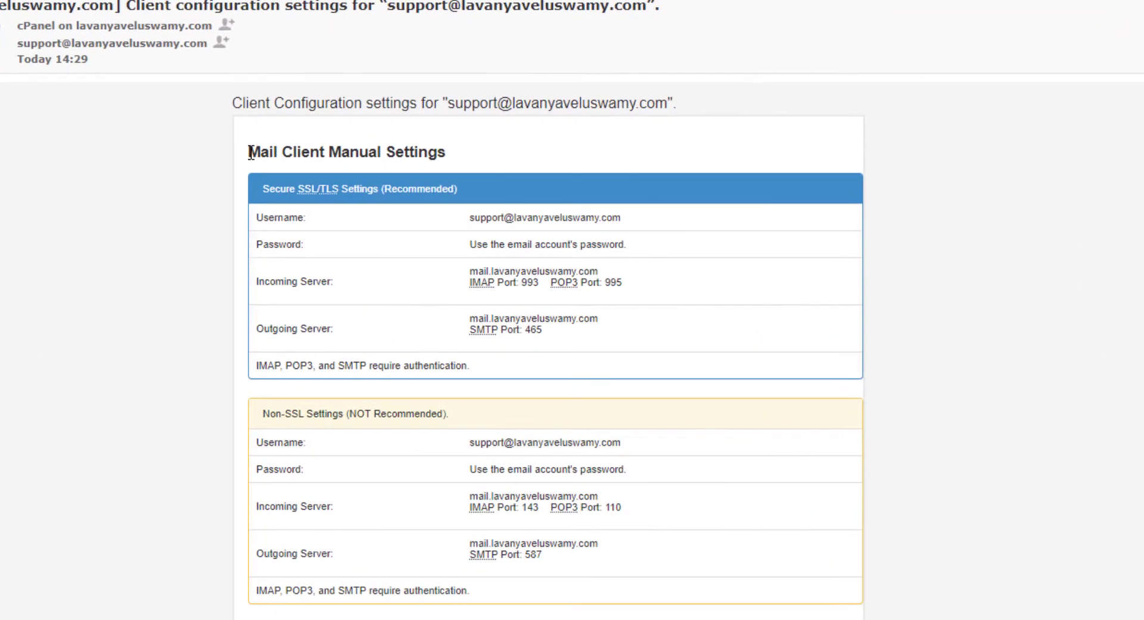
mouse_move(250, 152)
mouse_down()
mouse_move(314, 174)
mouse_move(510, 289)
mouse_move(584, 365)
mouse_up()
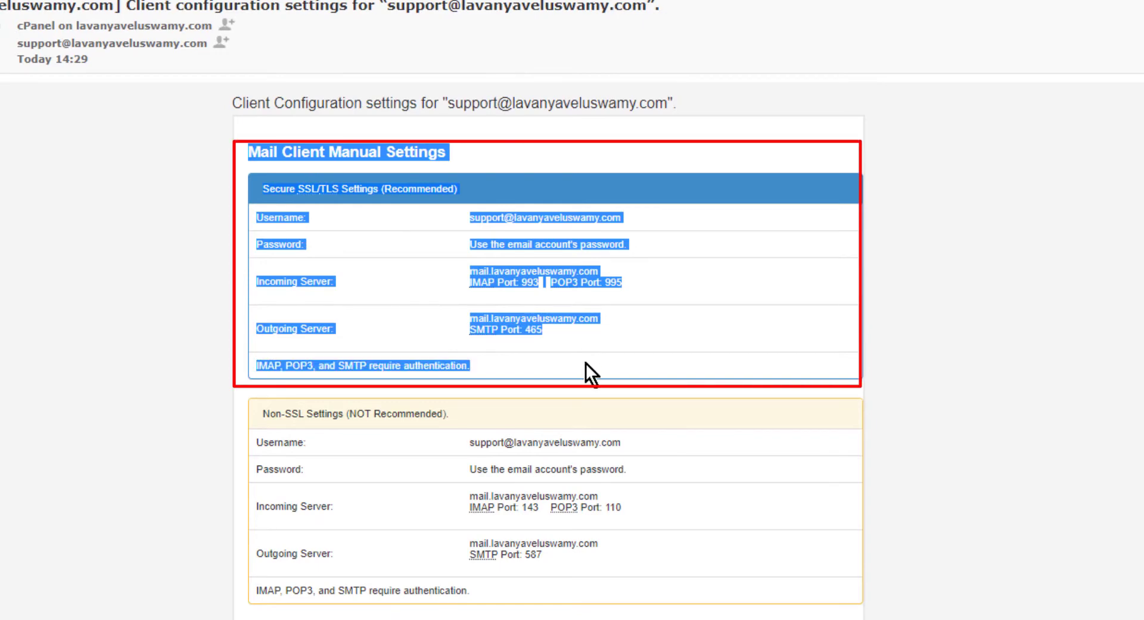
click(640, 338)
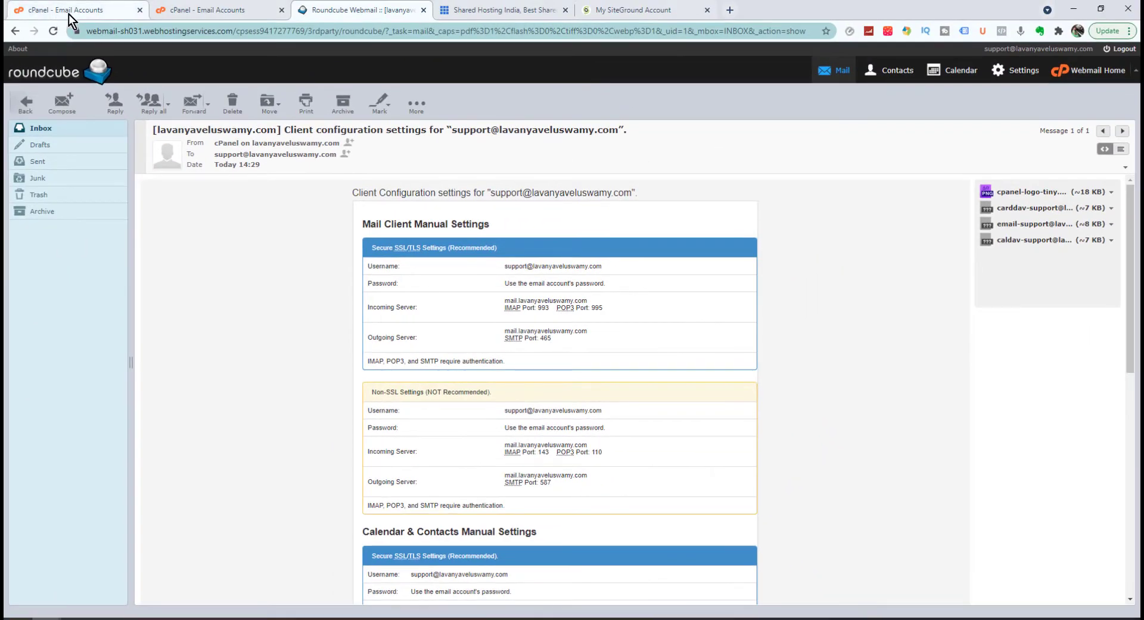
click(72, 13)
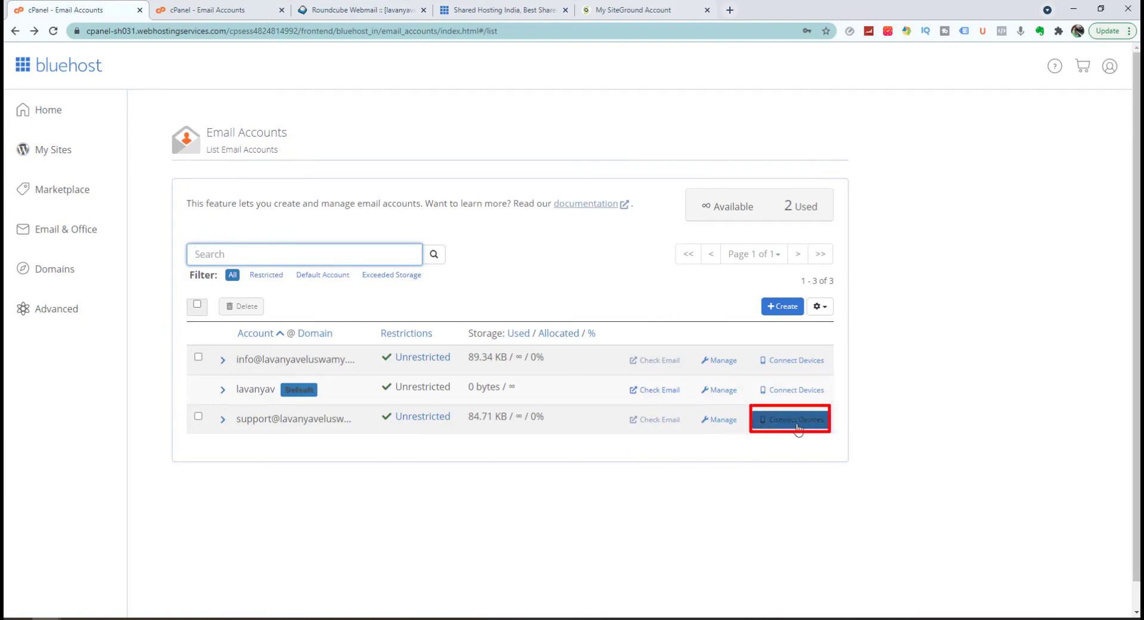
Step: Check the support account's manual SSL ports 993/995/465 against the Roundcube configuration email
click(797, 428)
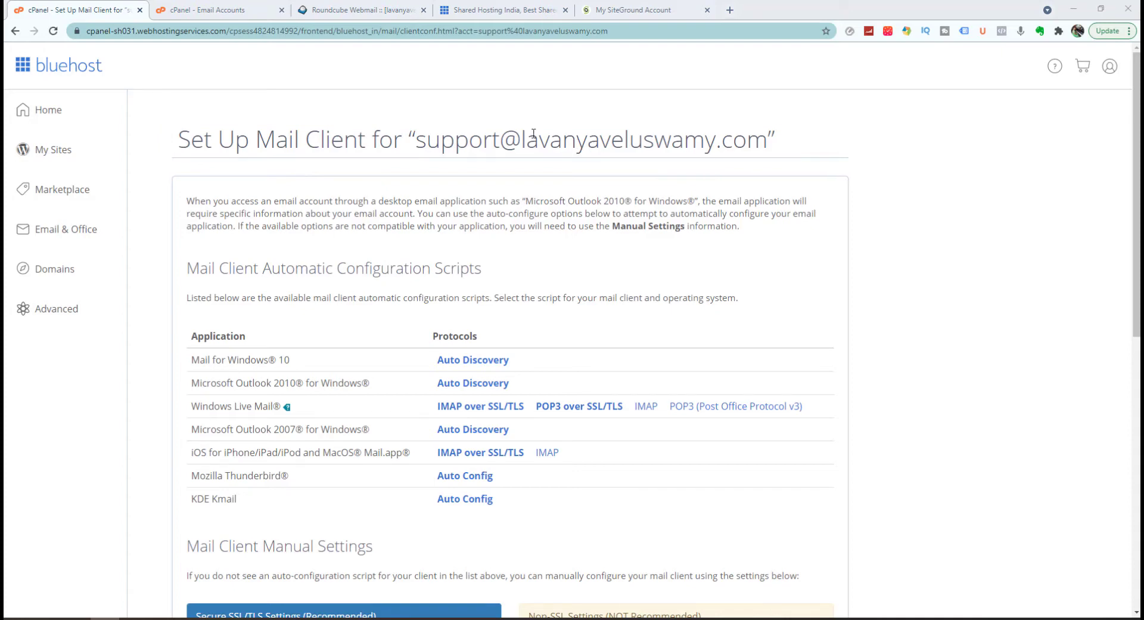
scroll(533, 133, down, 9)
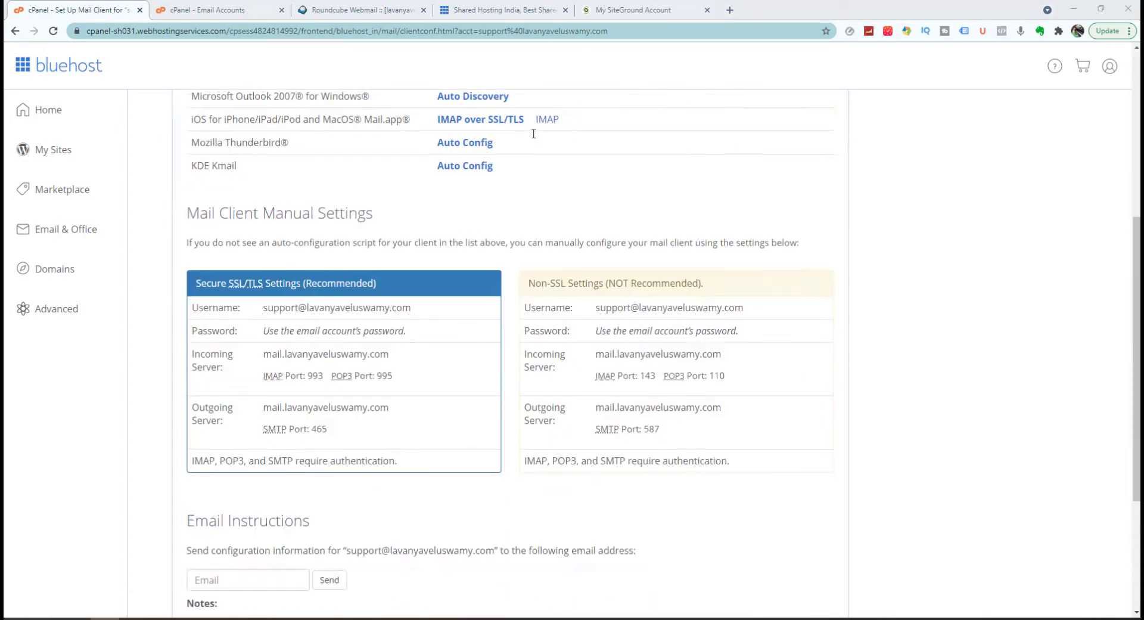
scroll(241, 292, up, 4)
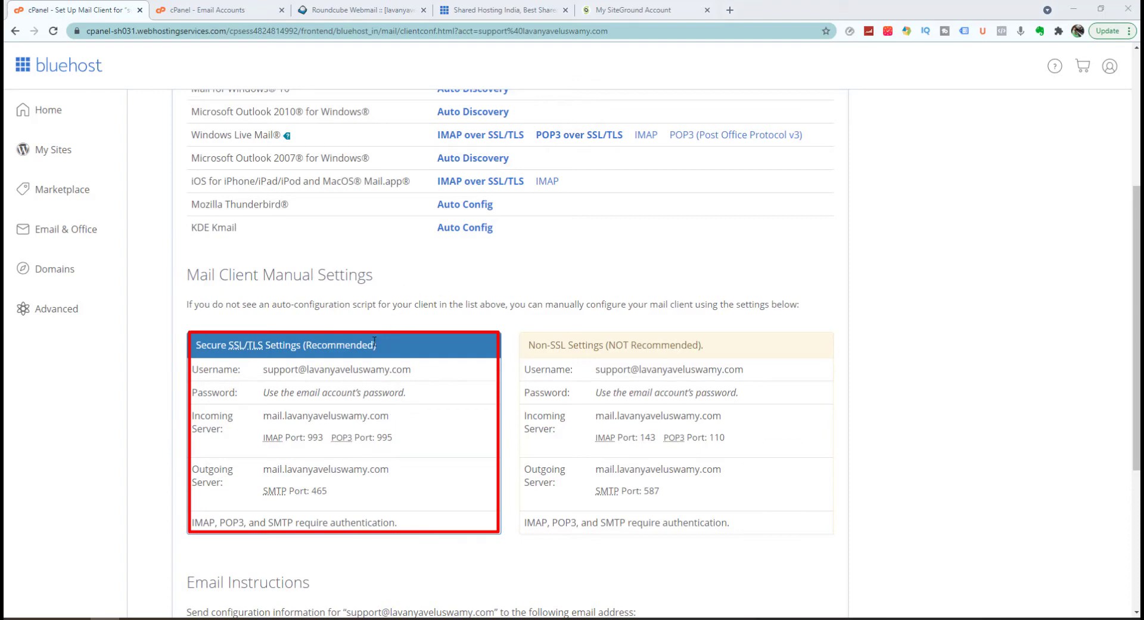
click(350, 10)
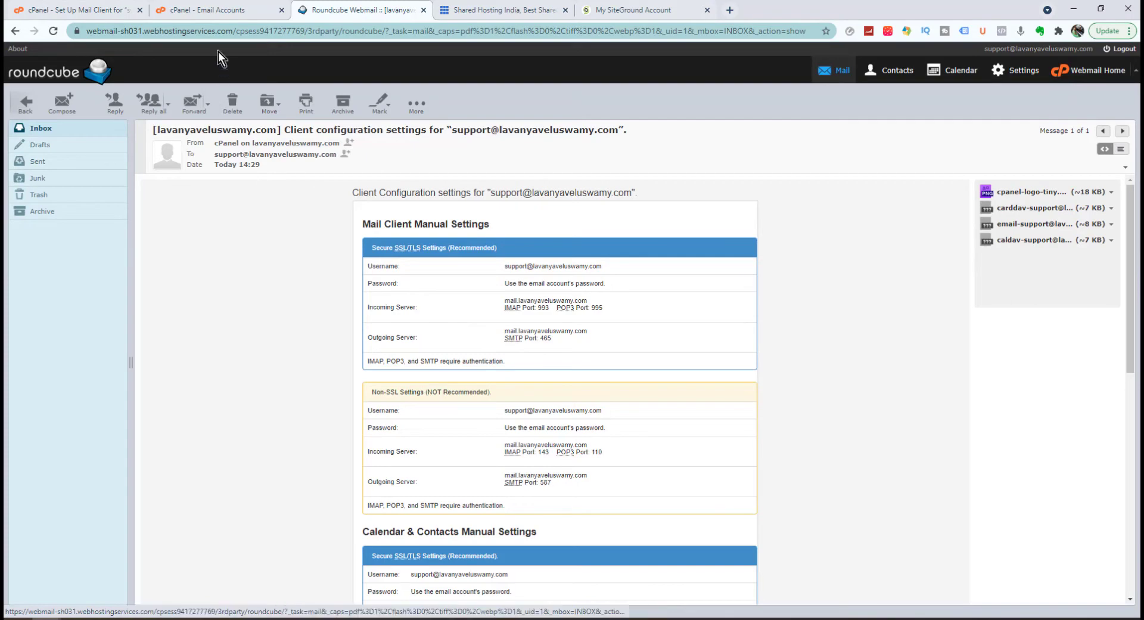
click(76, 12)
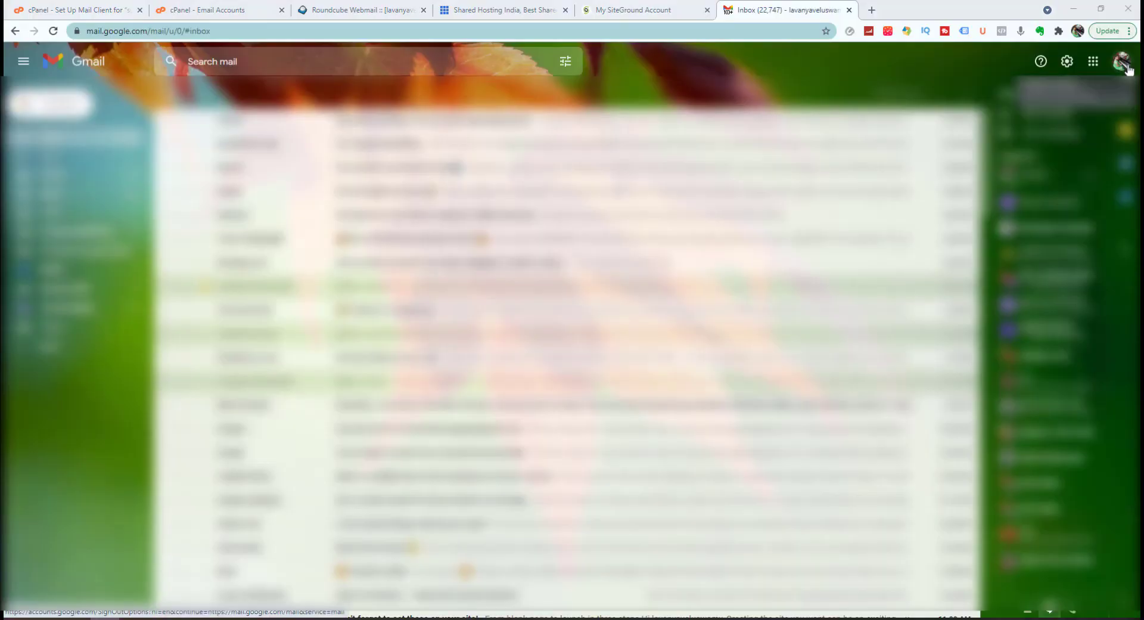
Step: Go to Gmail's full settings and the Accounts and Import section for Send mail as addresses
click(1062, 63)
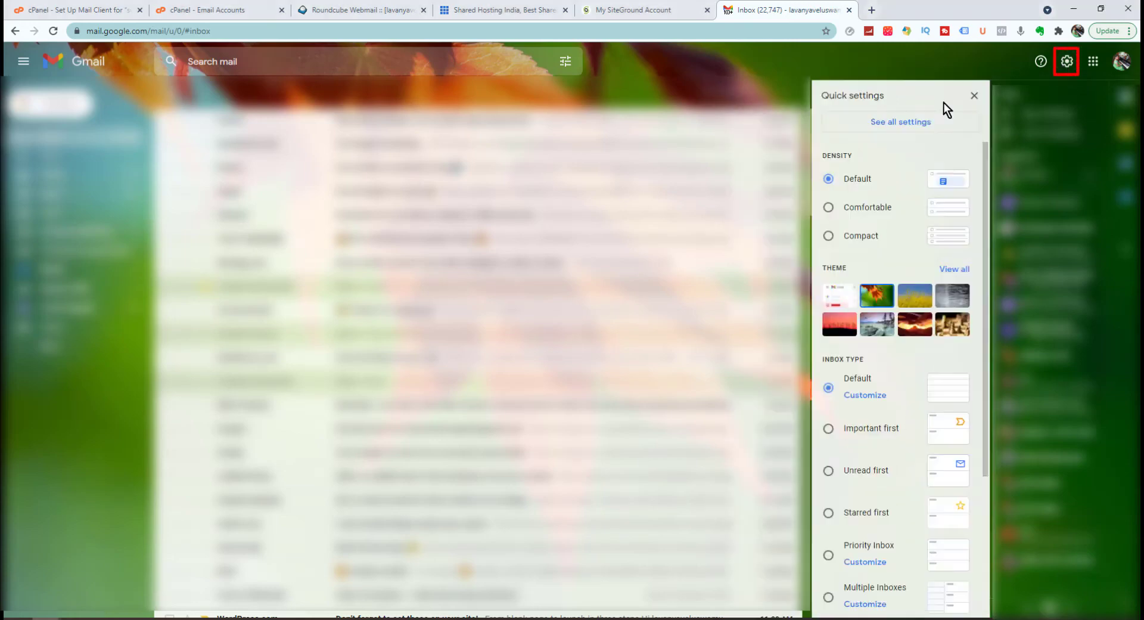
click(919, 129)
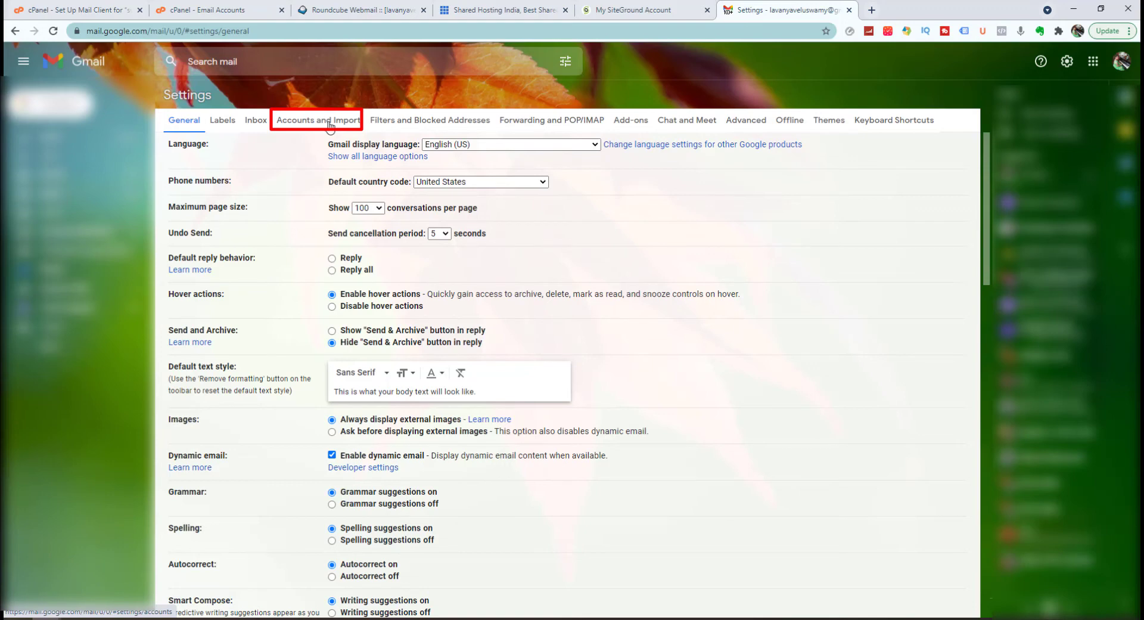
click(328, 121)
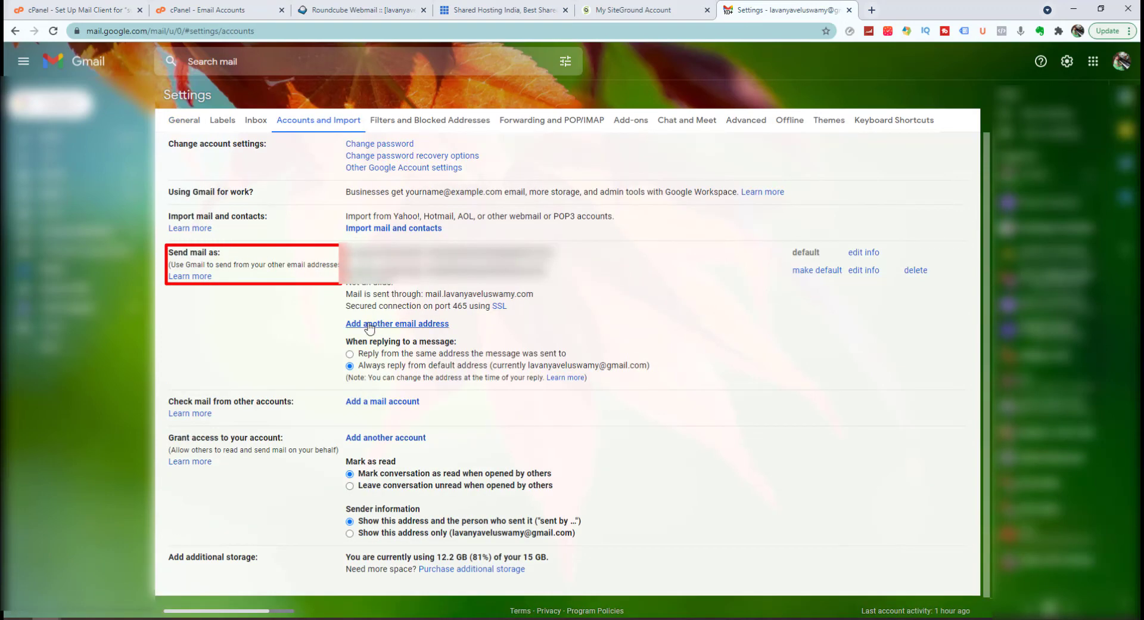
Step: Add the domain's support address as a sender with 'Treat as an alias' unchecked
click(422, 326)
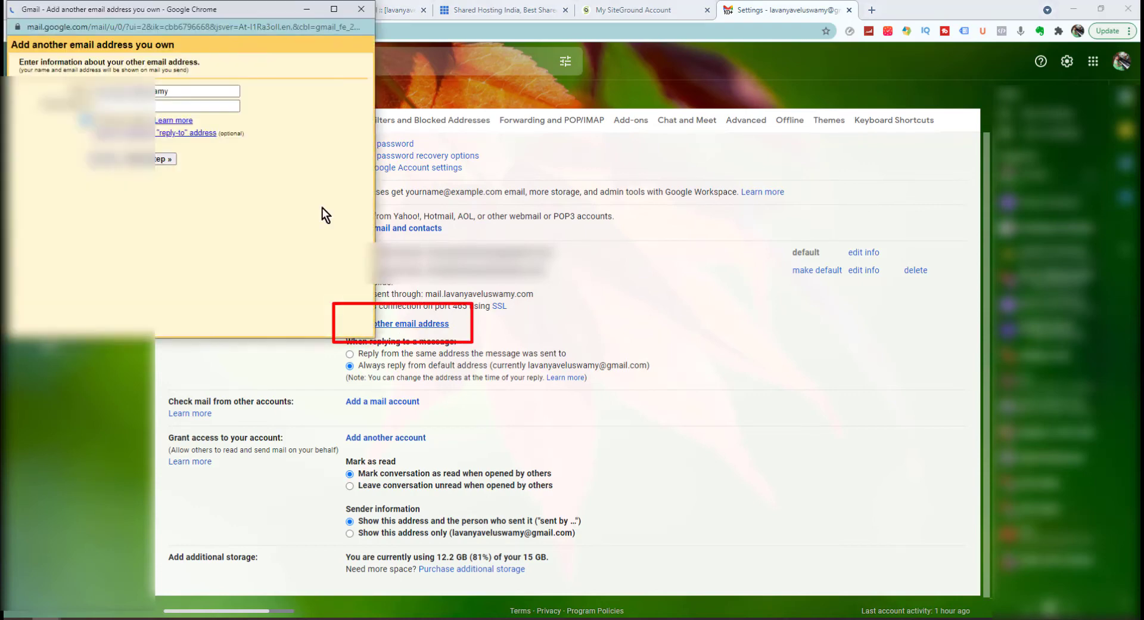
drag(141, 10, 379, 119)
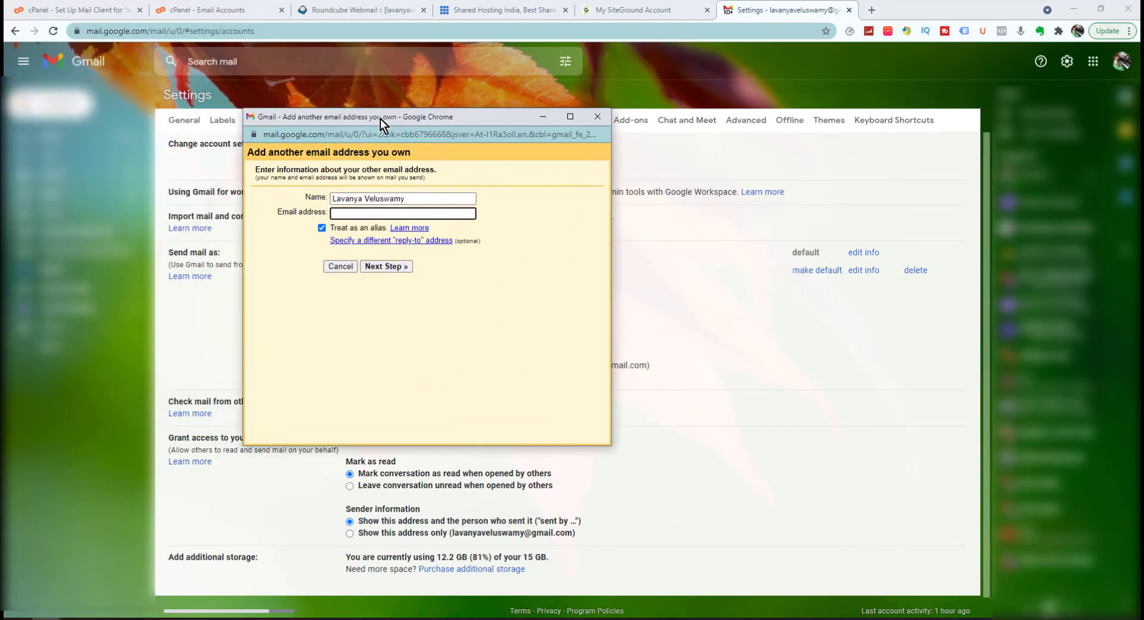
drag(612, 441, 556, 441)
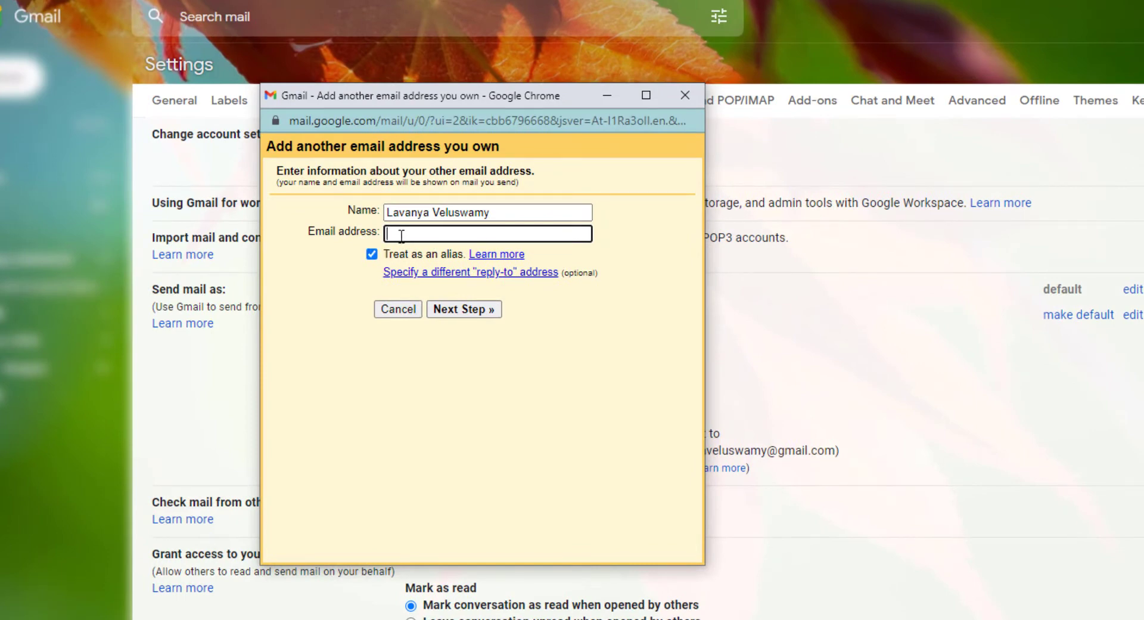
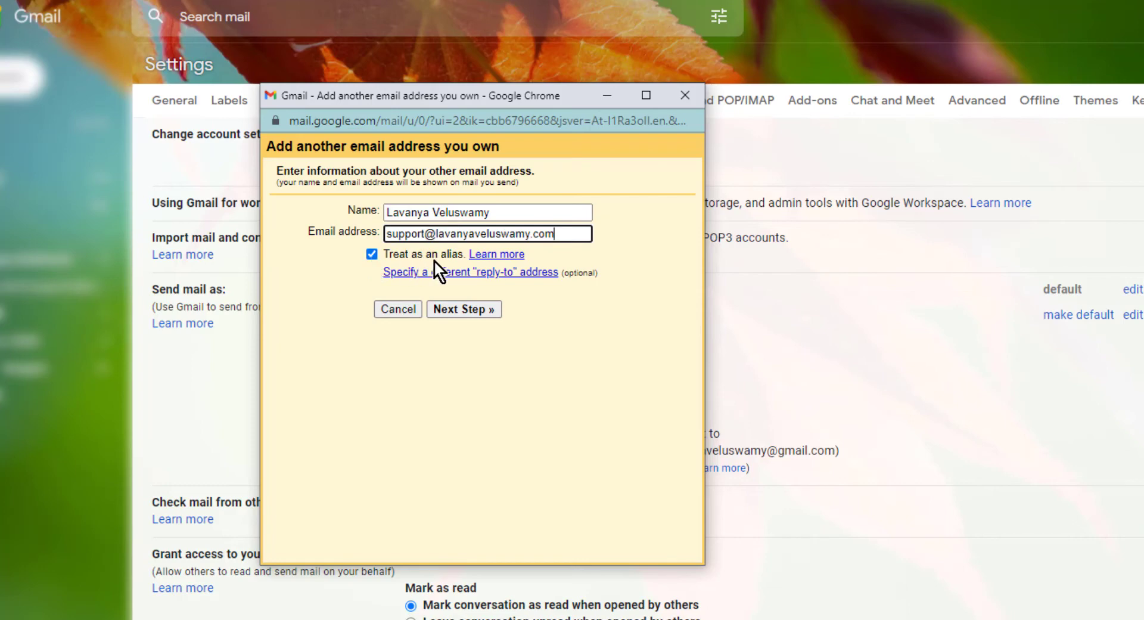
click(372, 254)
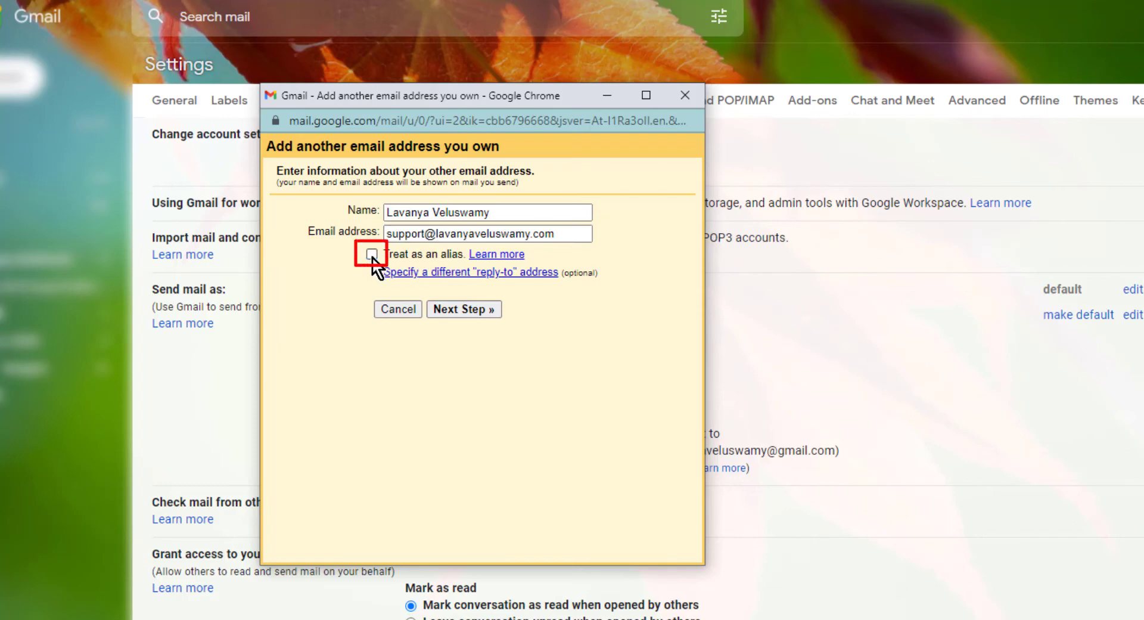
click(466, 310)
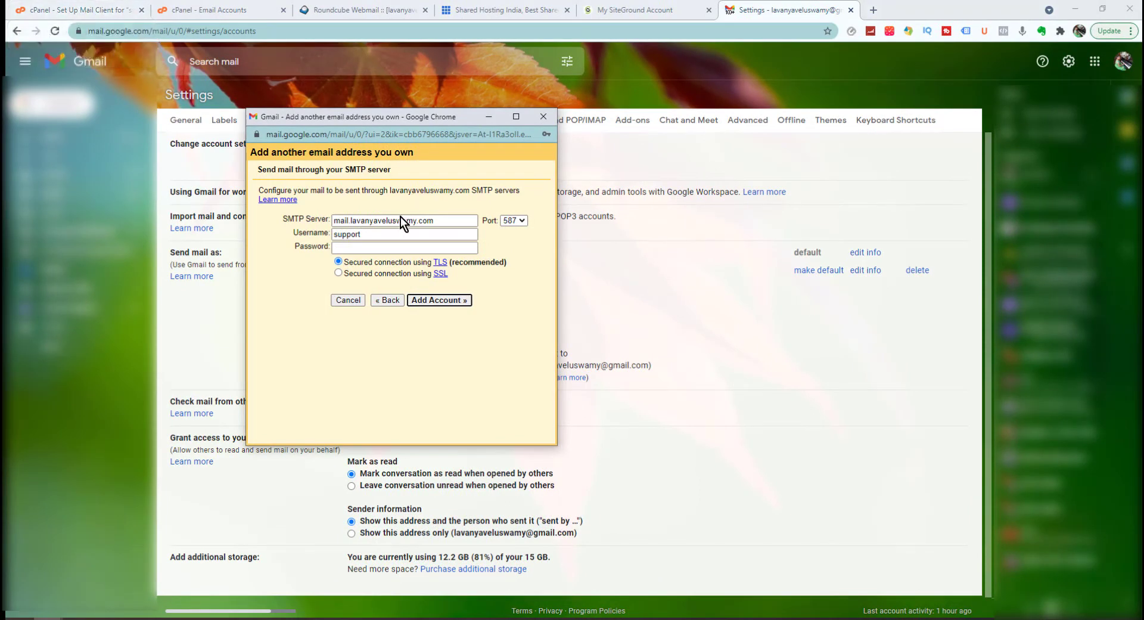
Step: Select the full SSL/TLS username in cPanel's Mail Client Manual Settings for copying
click(88, 12)
scroll(213, 358, down, 2)
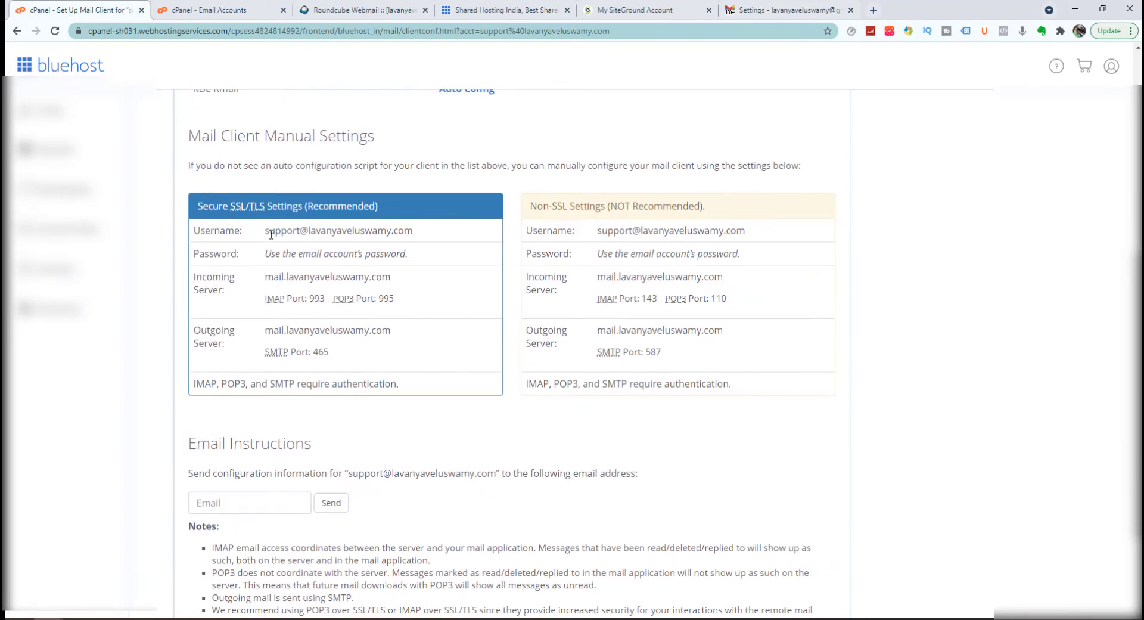
drag(266, 233, 413, 234)
key(ctrl+c)
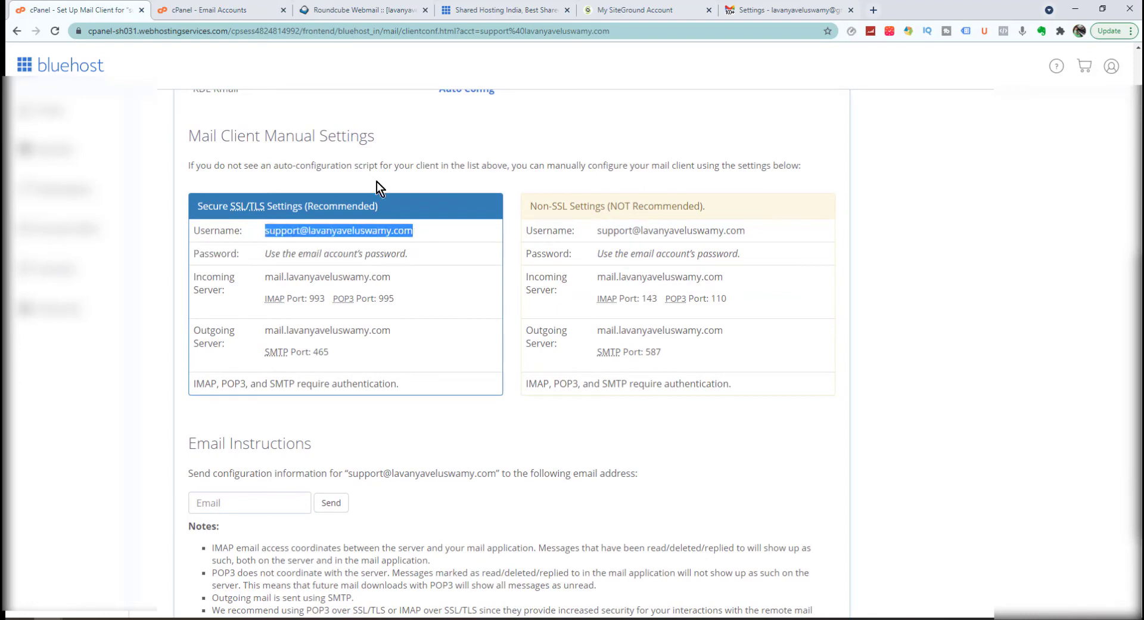
click(238, 11)
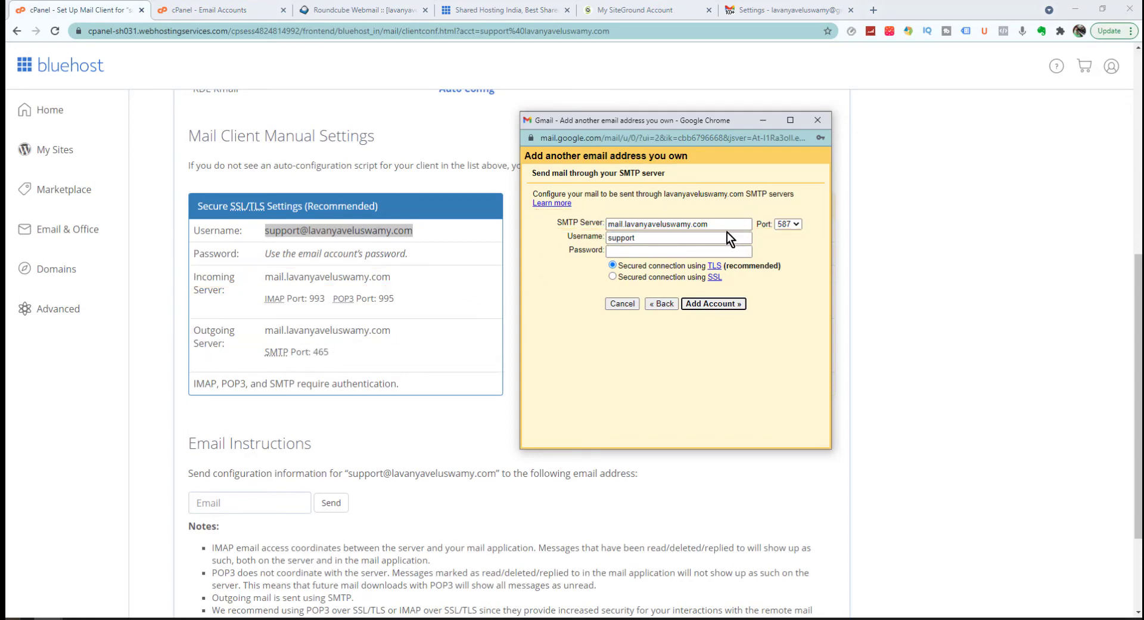
Step: Set SMTP port 465, paste the full support address as username, add the password and submit
double_click(327, 330)
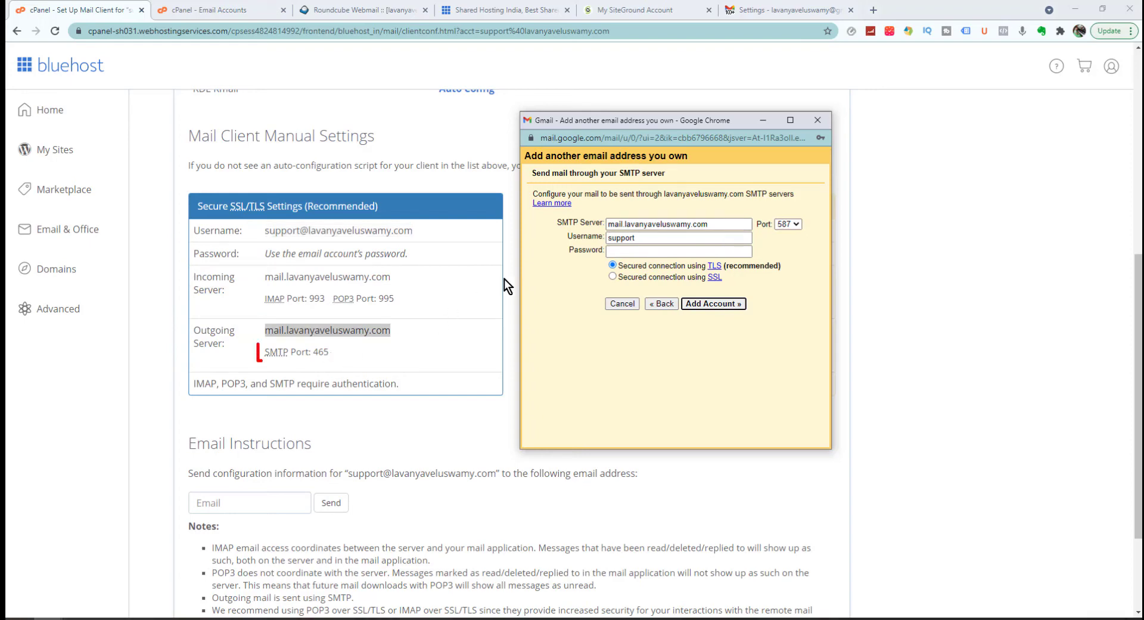
click(789, 227)
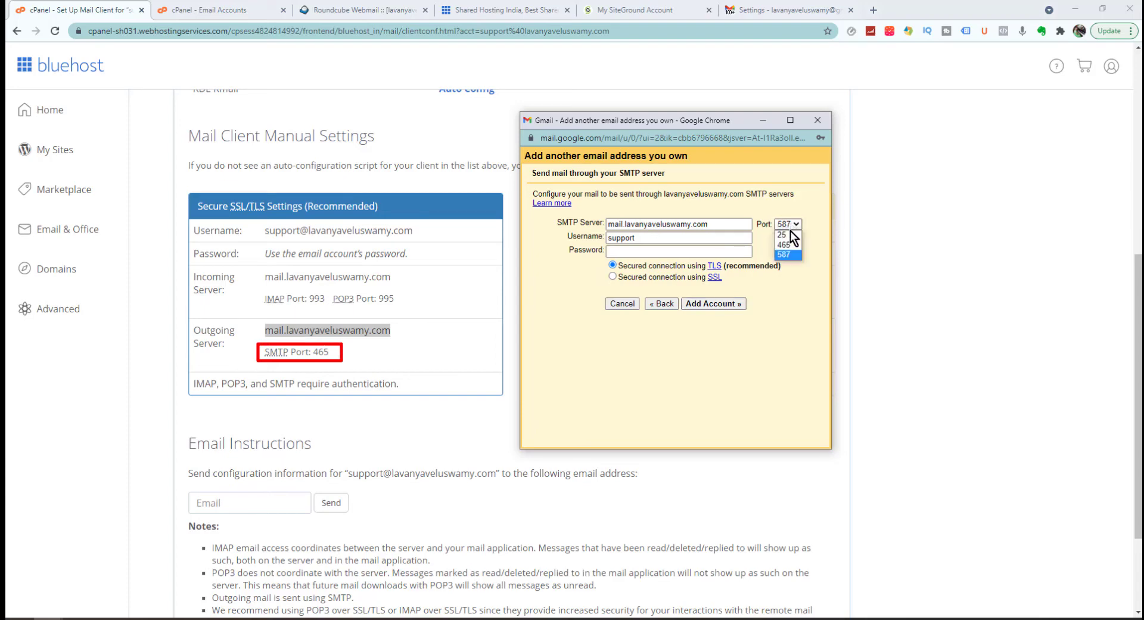
click(789, 246)
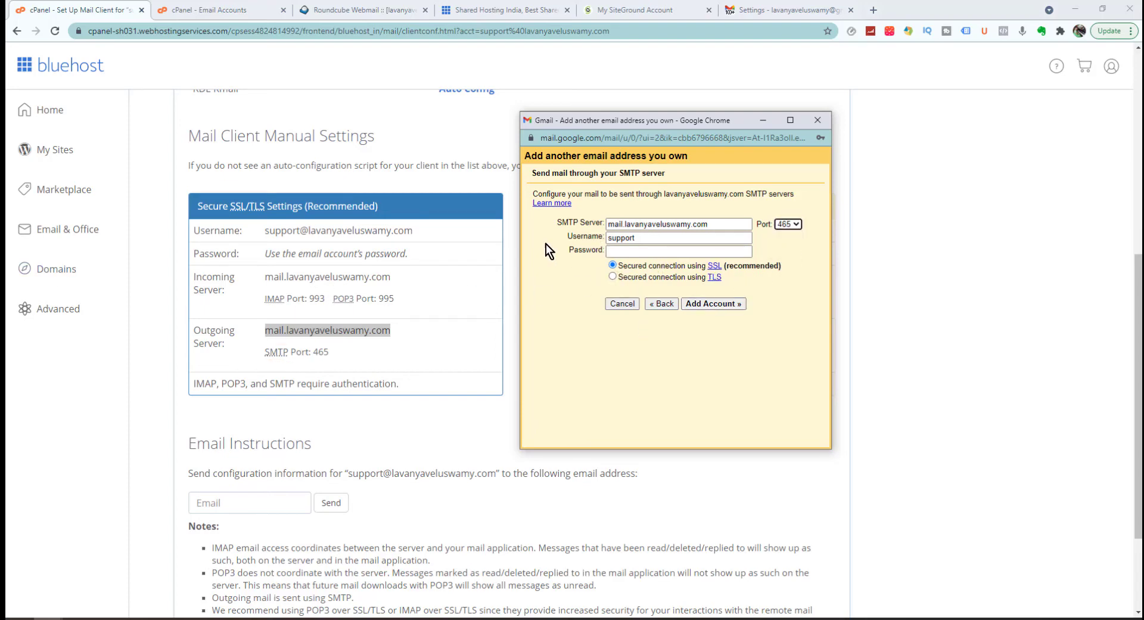
click(648, 240)
double_click(648, 239)
key(ctrl+v)
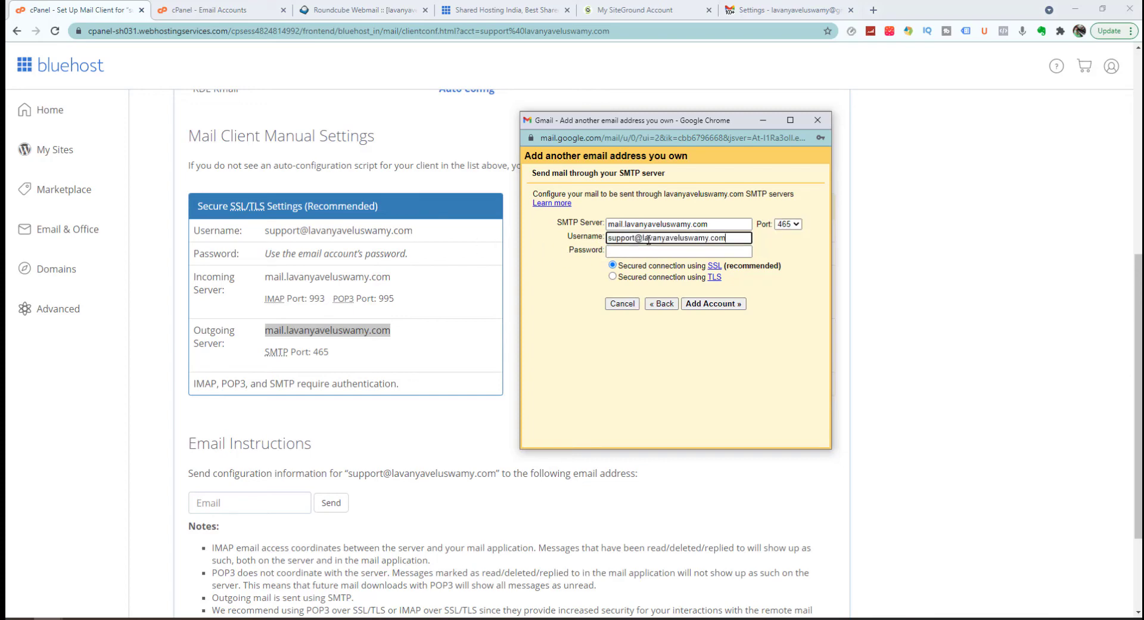
click(638, 252)
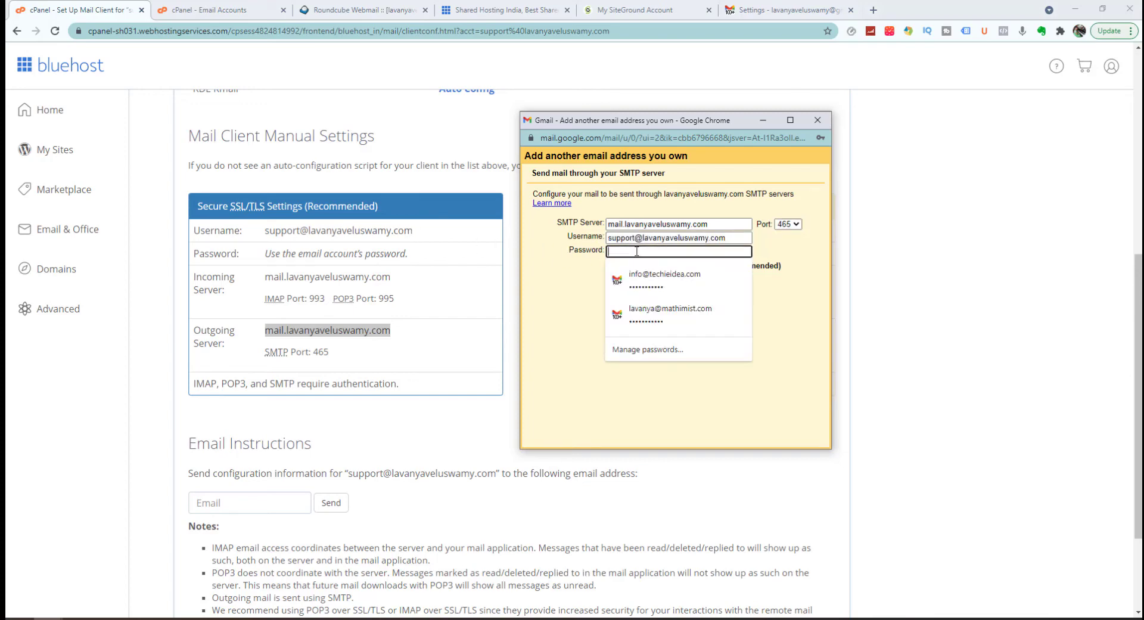
text(**********)
click(802, 320)
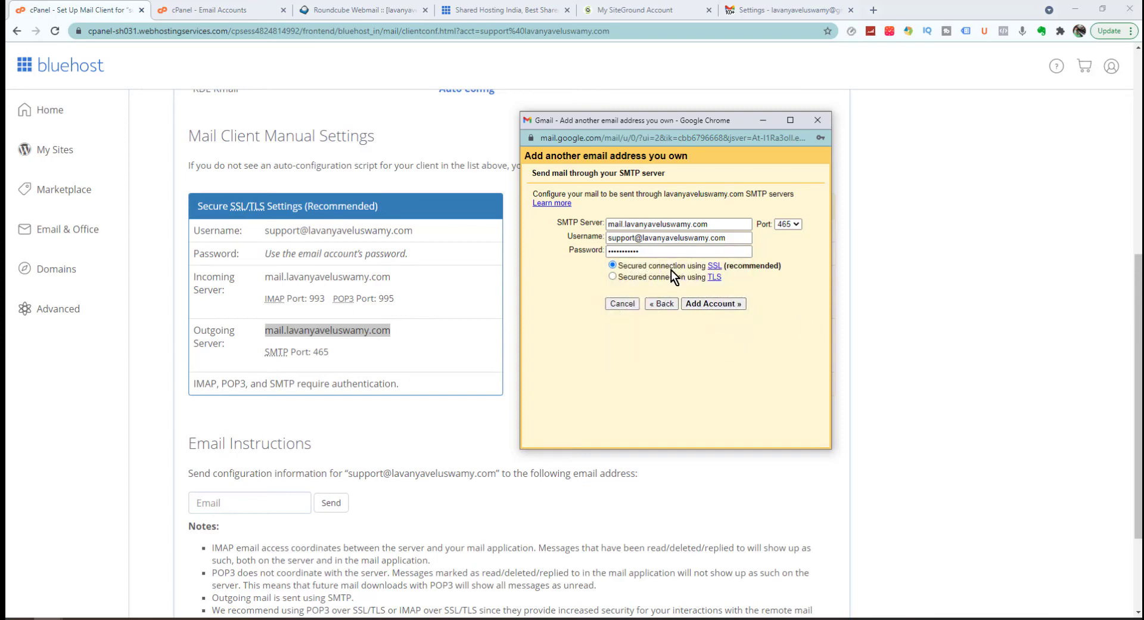
click(713, 303)
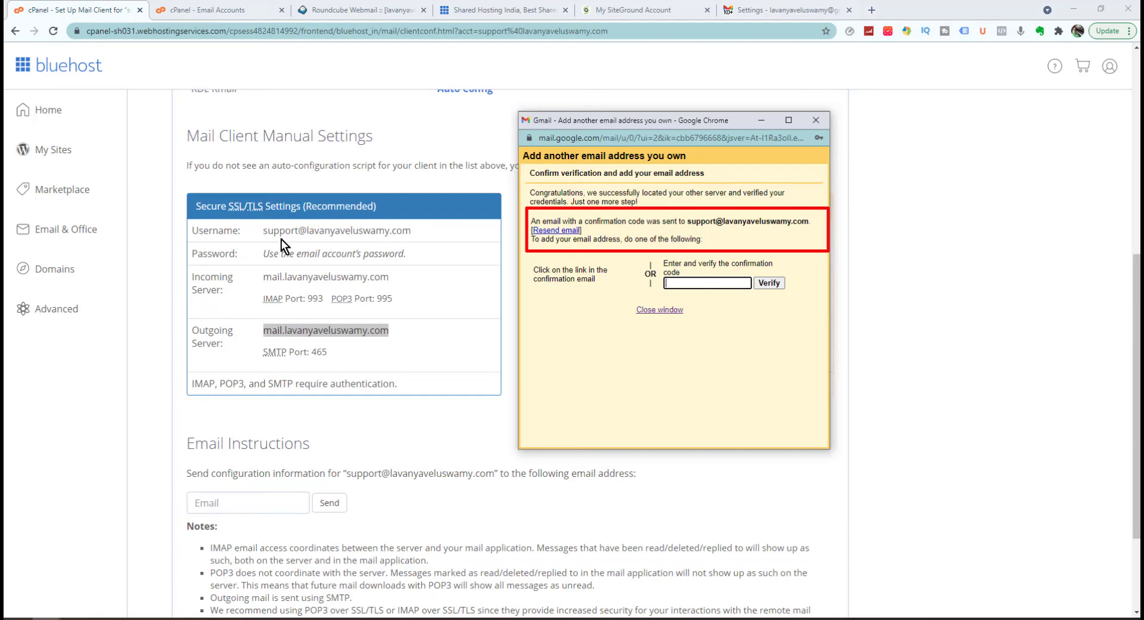
Step: Open the 'Gmail Confirmation' message in the support inbox and select its confirmation code
click(342, 11)
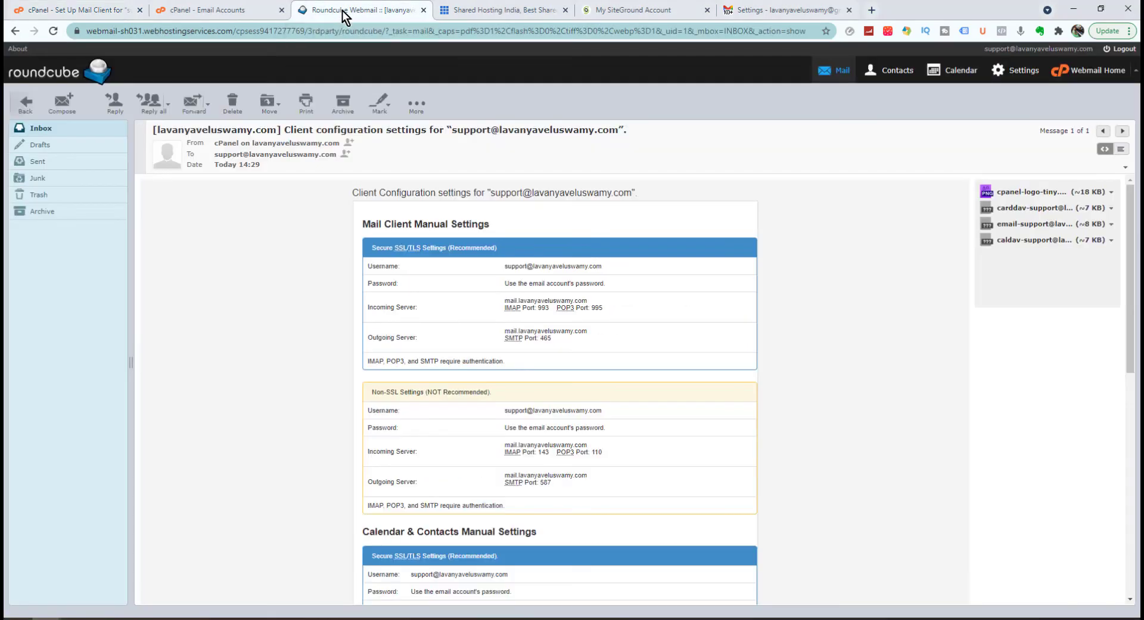
click(53, 131)
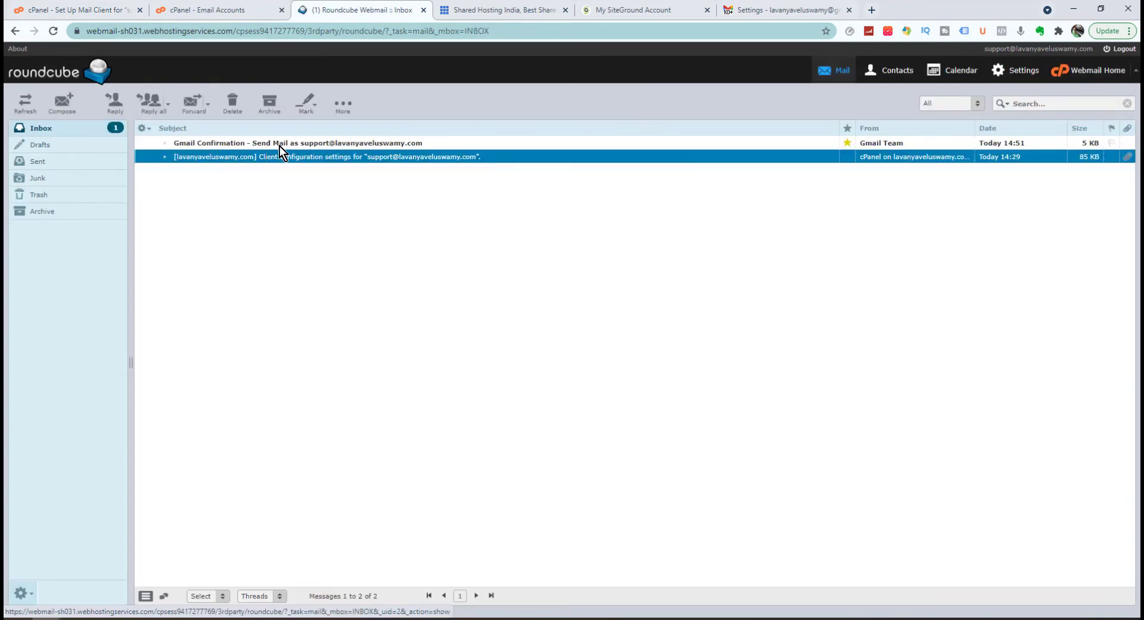
click(434, 144)
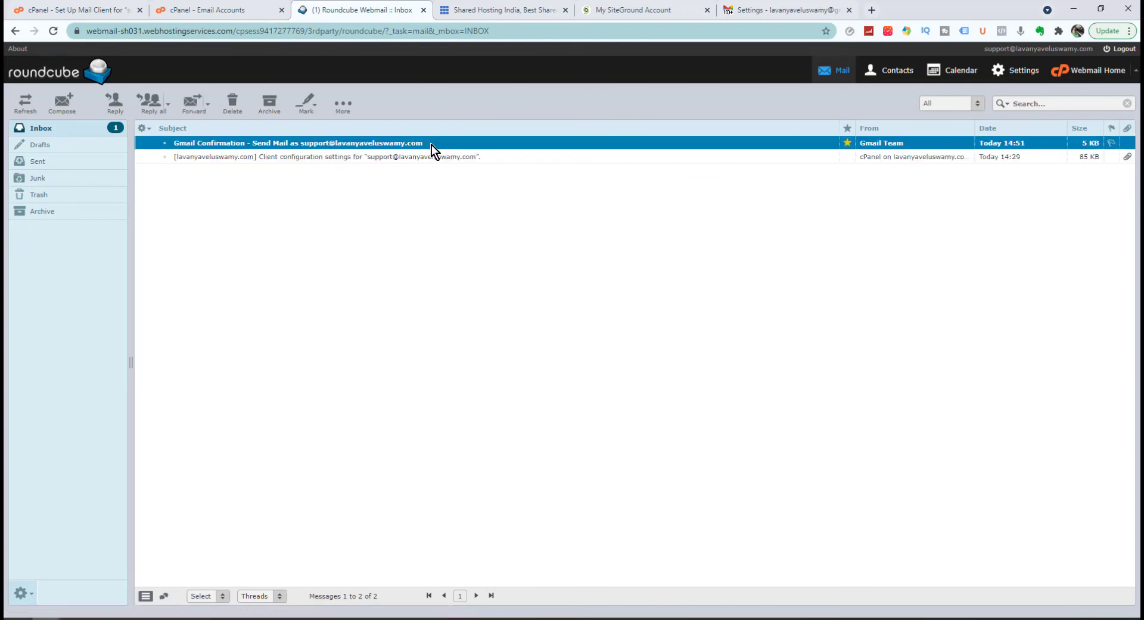
double_click(431, 146)
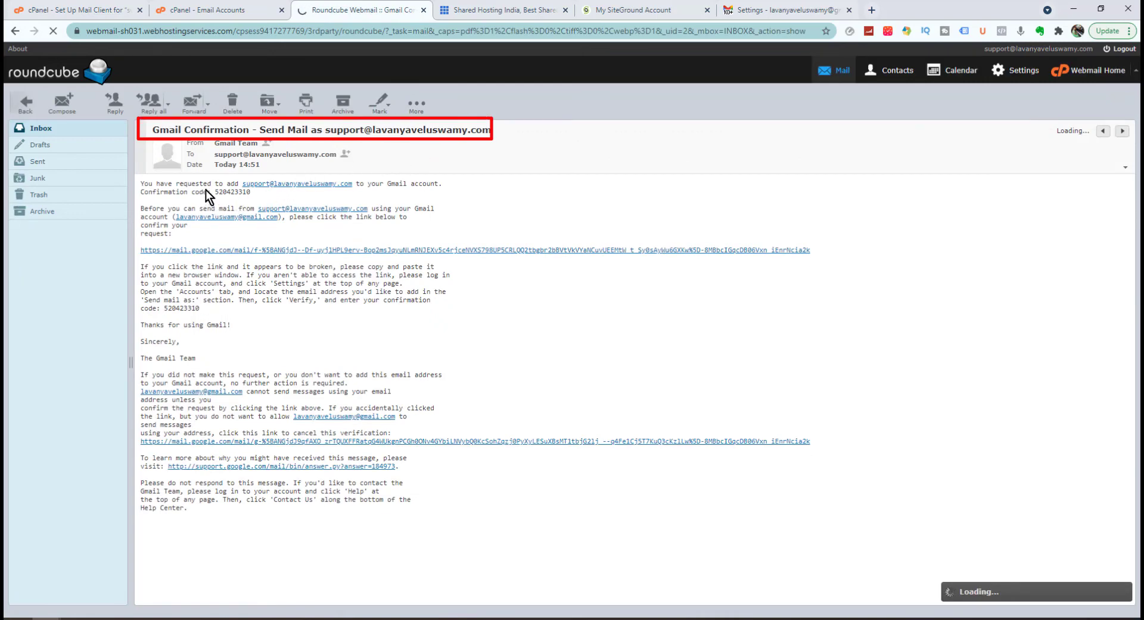
double_click(228, 193)
key(ctrl+c)
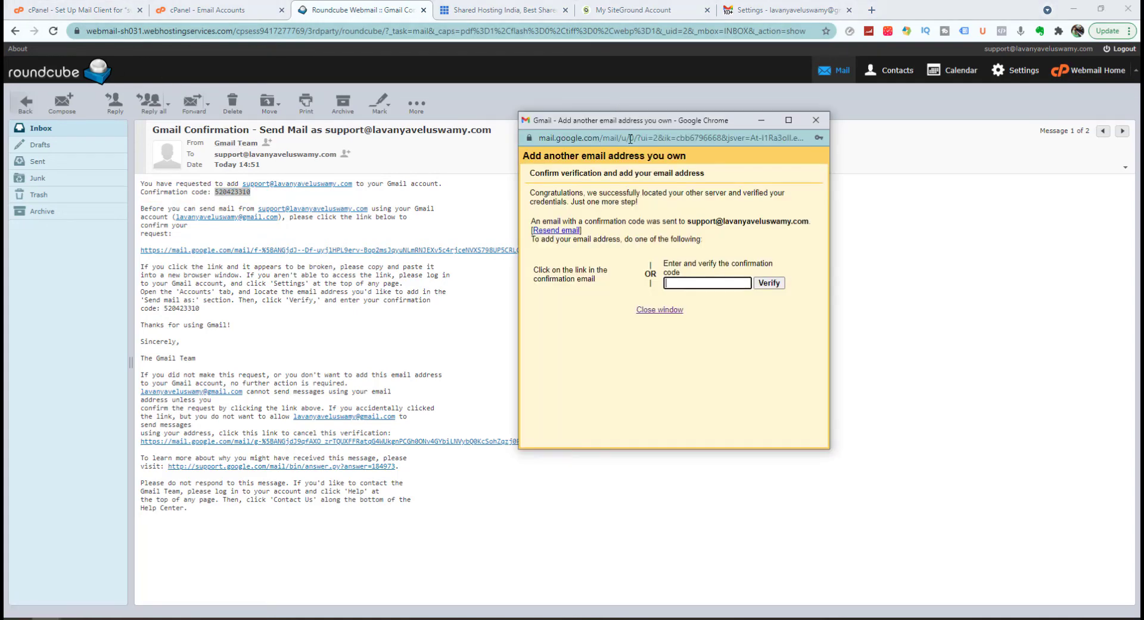
Step: Paste the emailed confirmation code and verify the support address
click(677, 283)
key(ctrl+v)
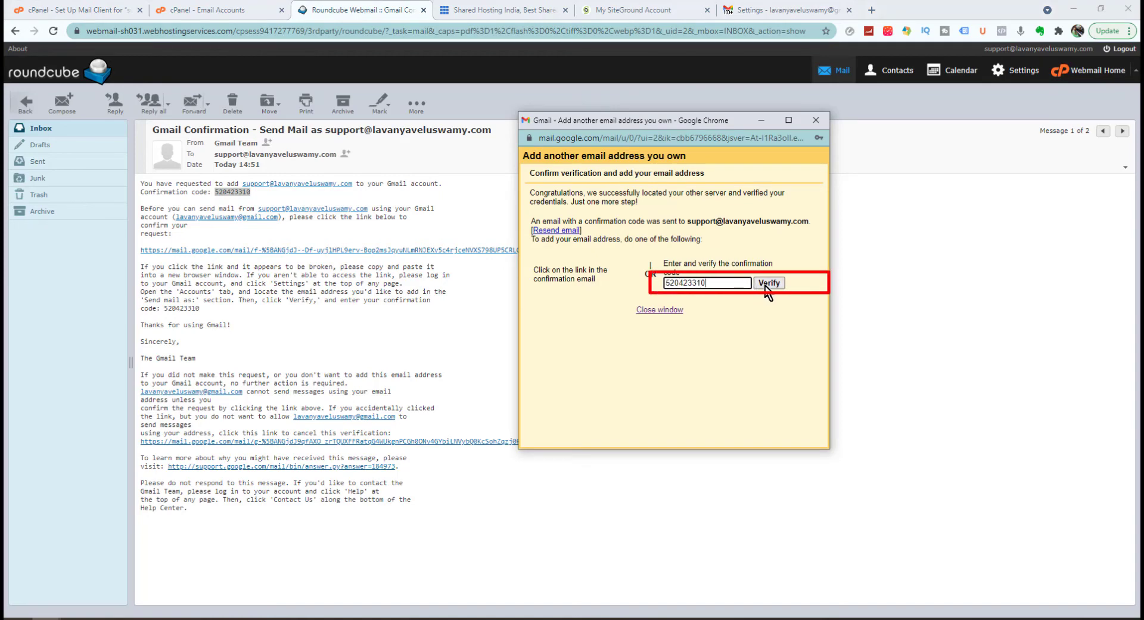
click(769, 283)
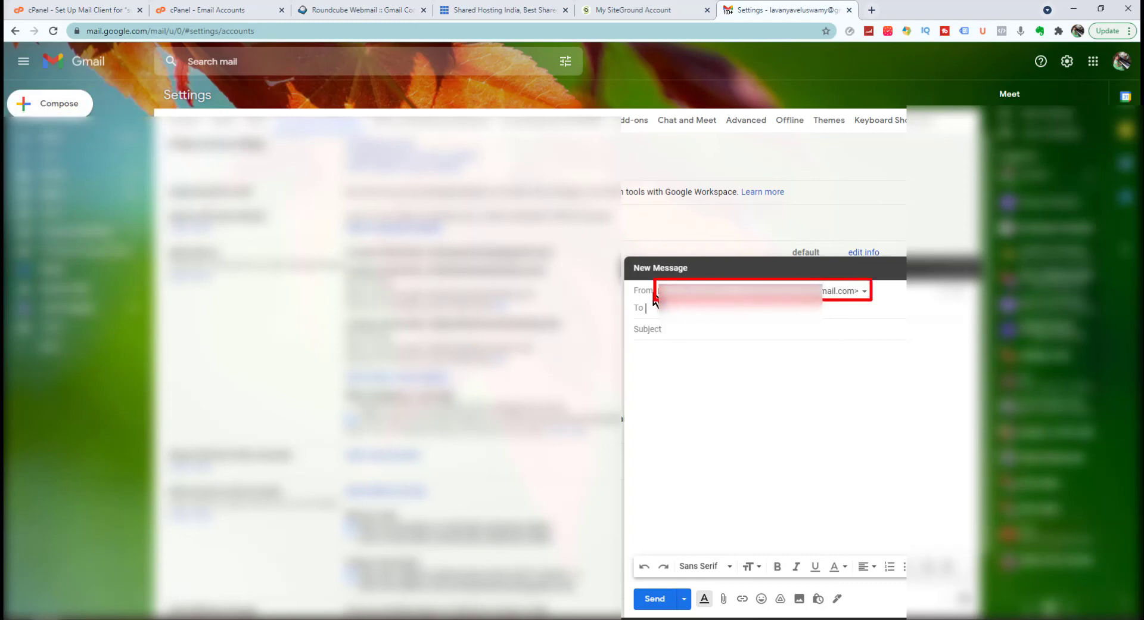
Step: Set the new message's From address to the domain's support address
click(865, 292)
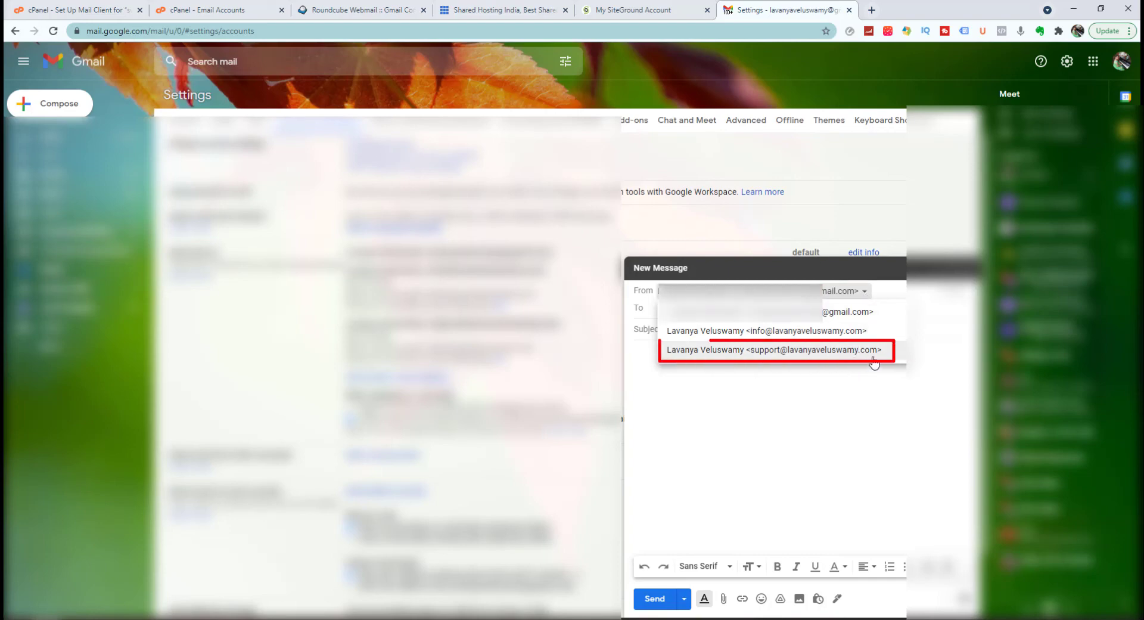
click(833, 355)
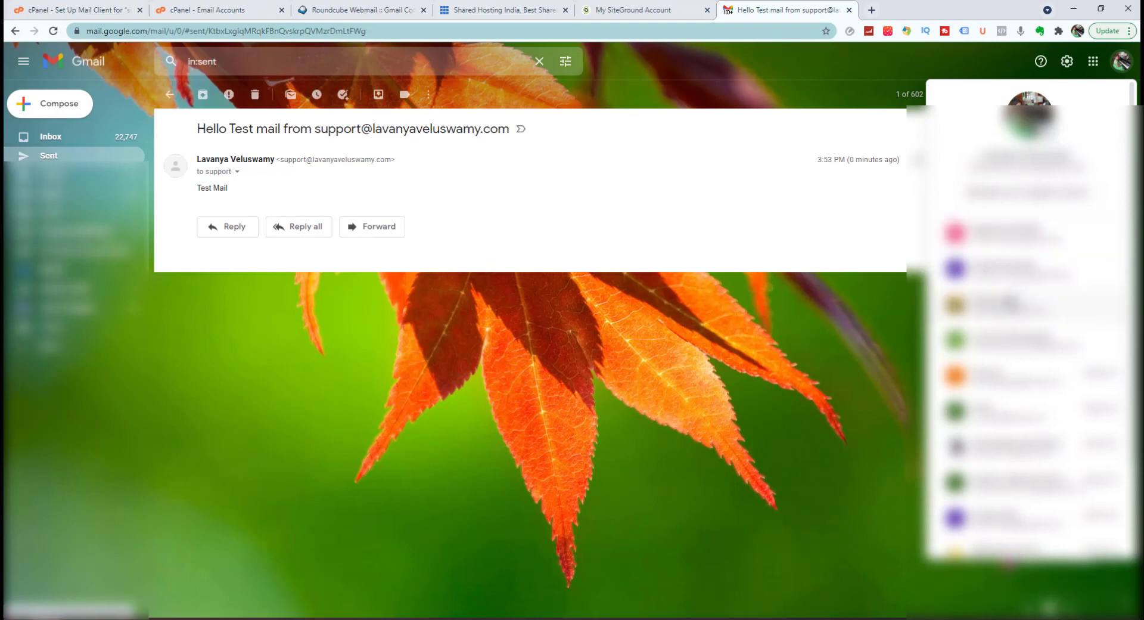
Step: Switch to the other Gmail account, refresh its inbox, and open the 'Hello Test mail' message
click(989, 305)
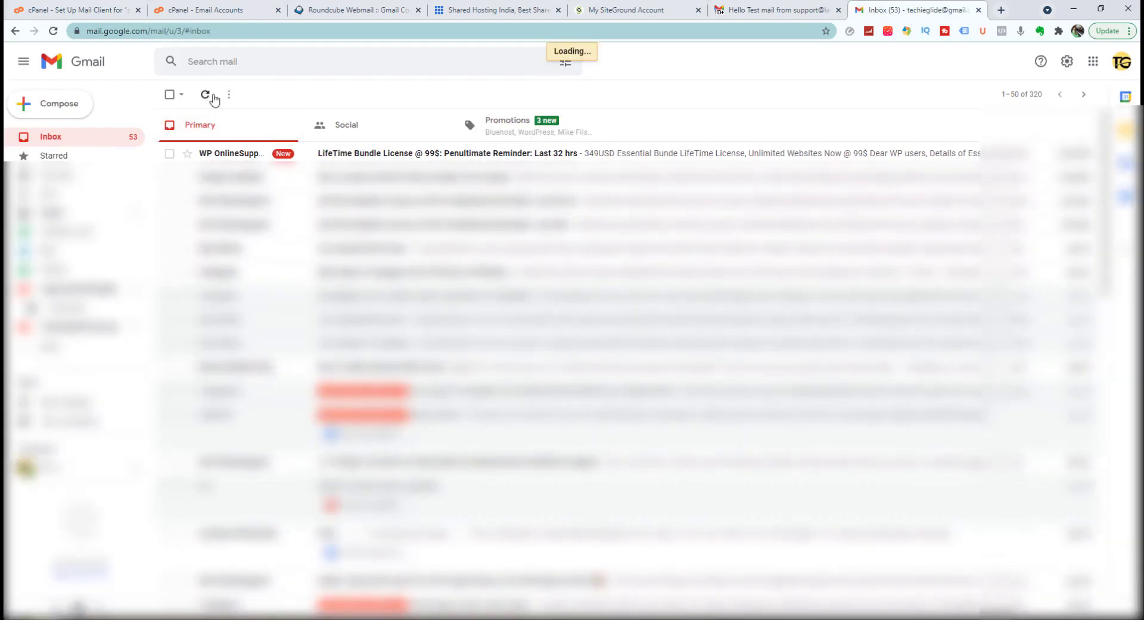
click(213, 97)
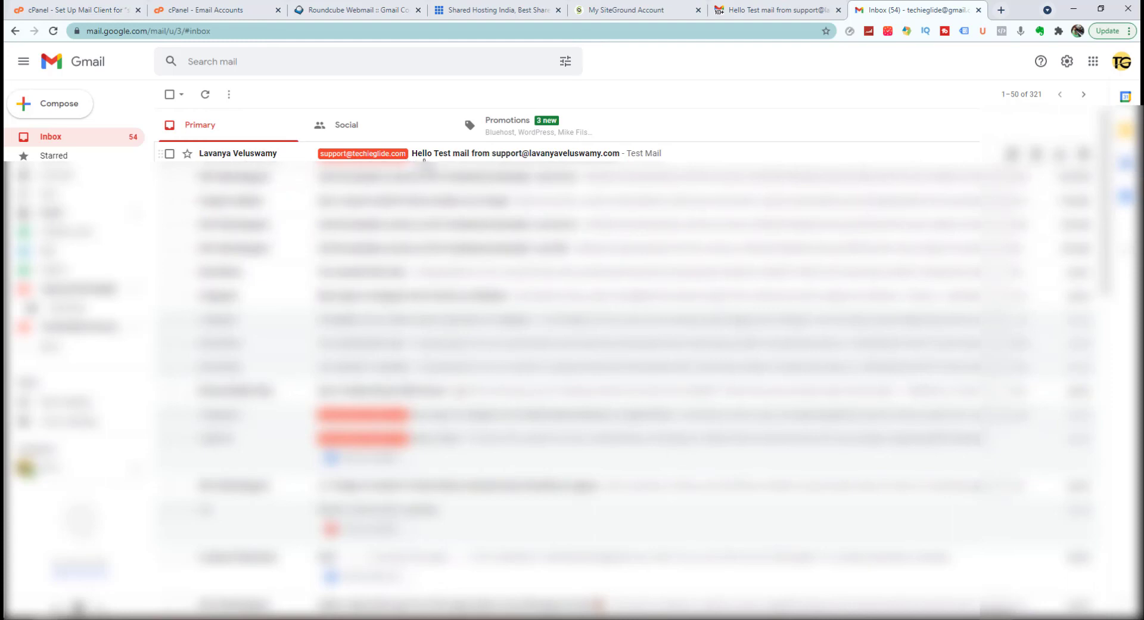
click(455, 155)
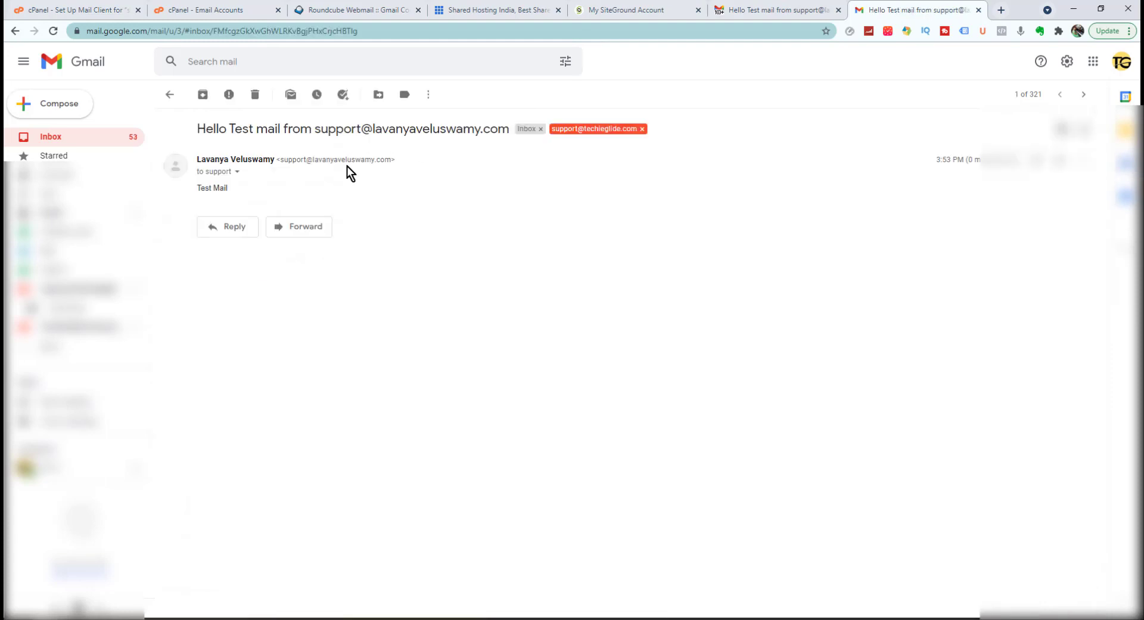